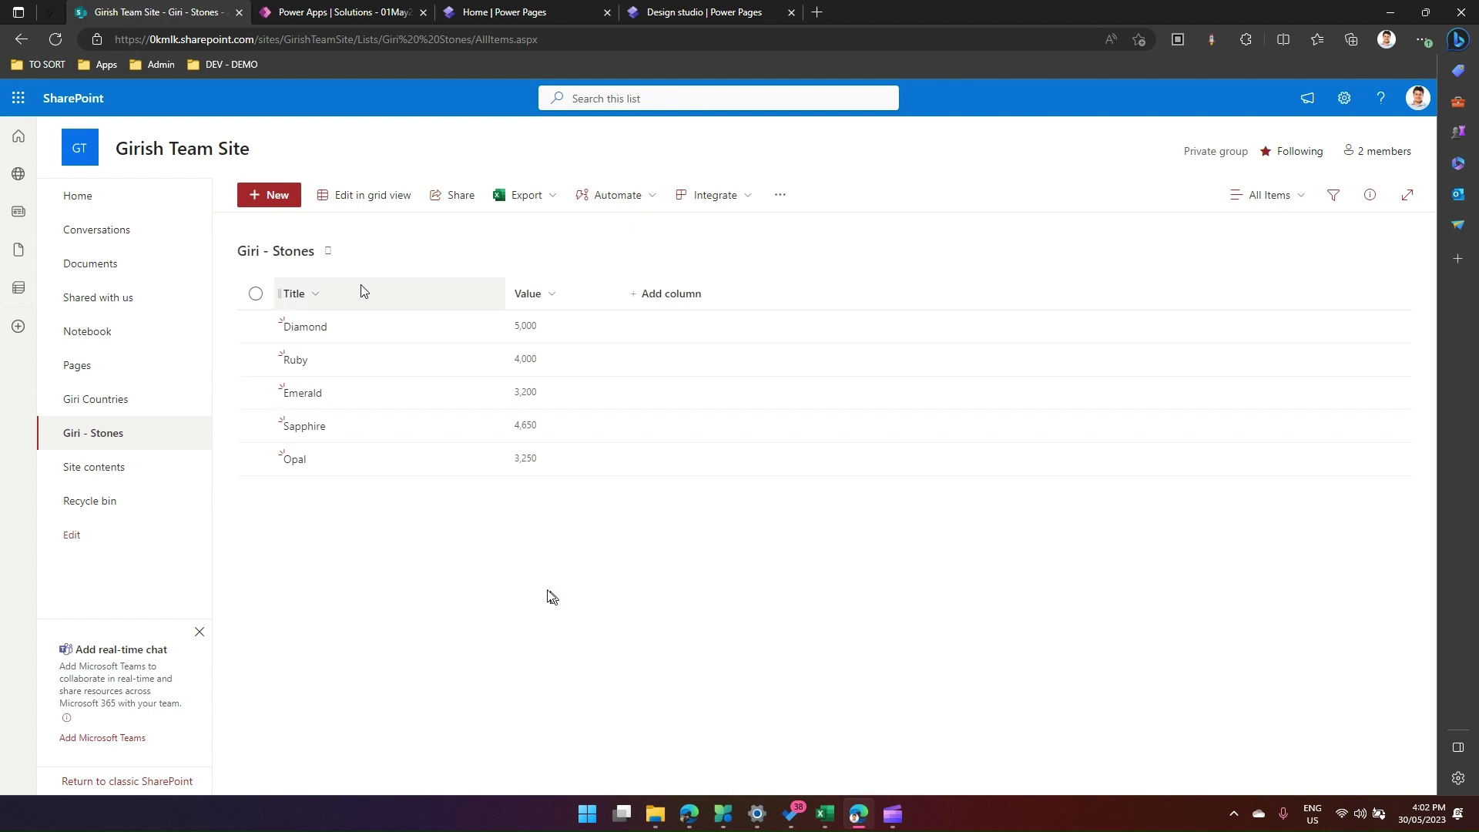
Switch from the SharePoint Giri - Stones list to the Power Apps 01May2023 solution's objects
{"action": "left_click", "coordinate": [336, 14]}
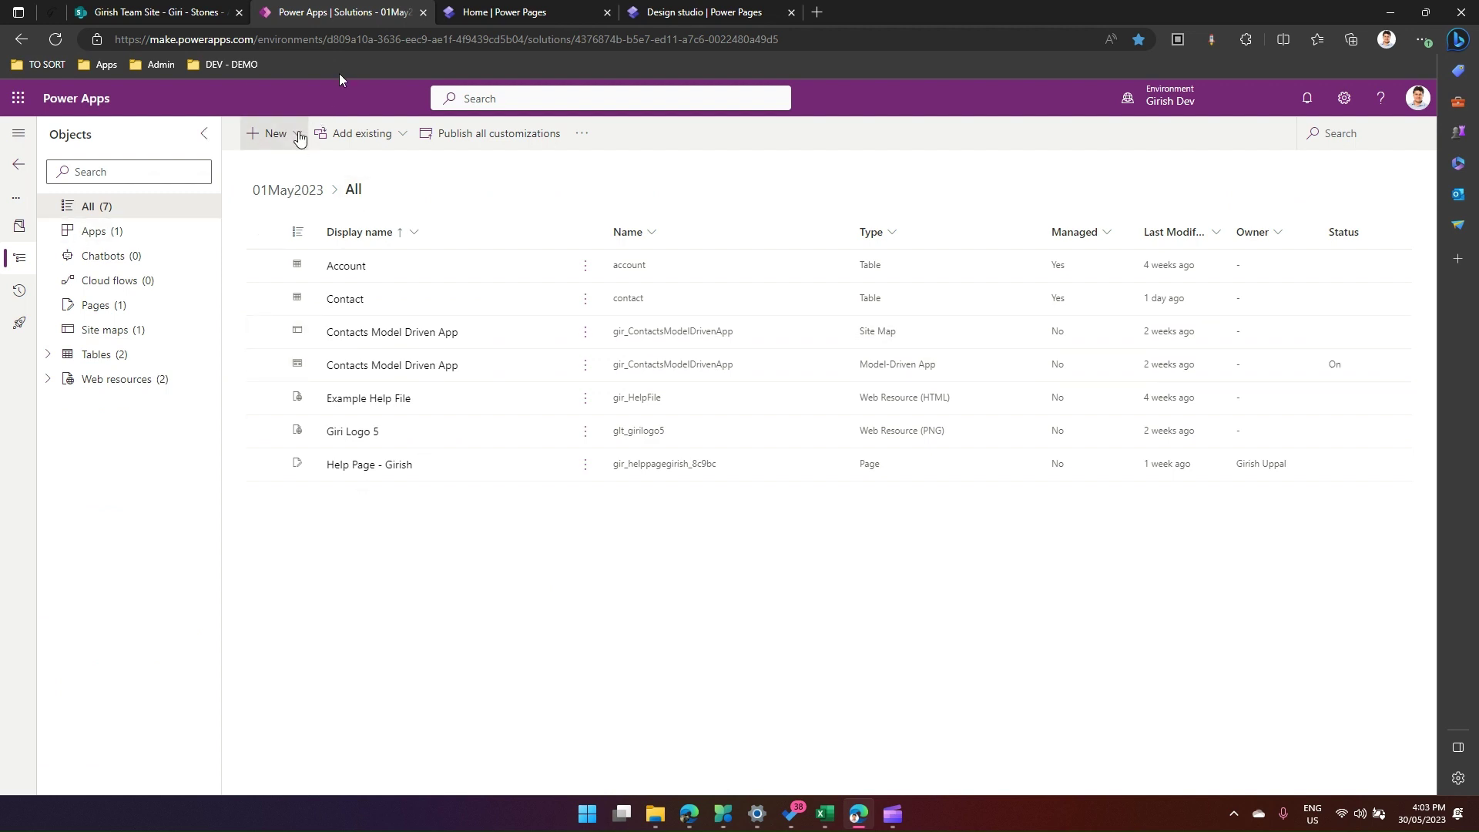
Start a new table from external data in the 01May2023 solution
{"action": "left_click", "coordinate": [299, 136]}
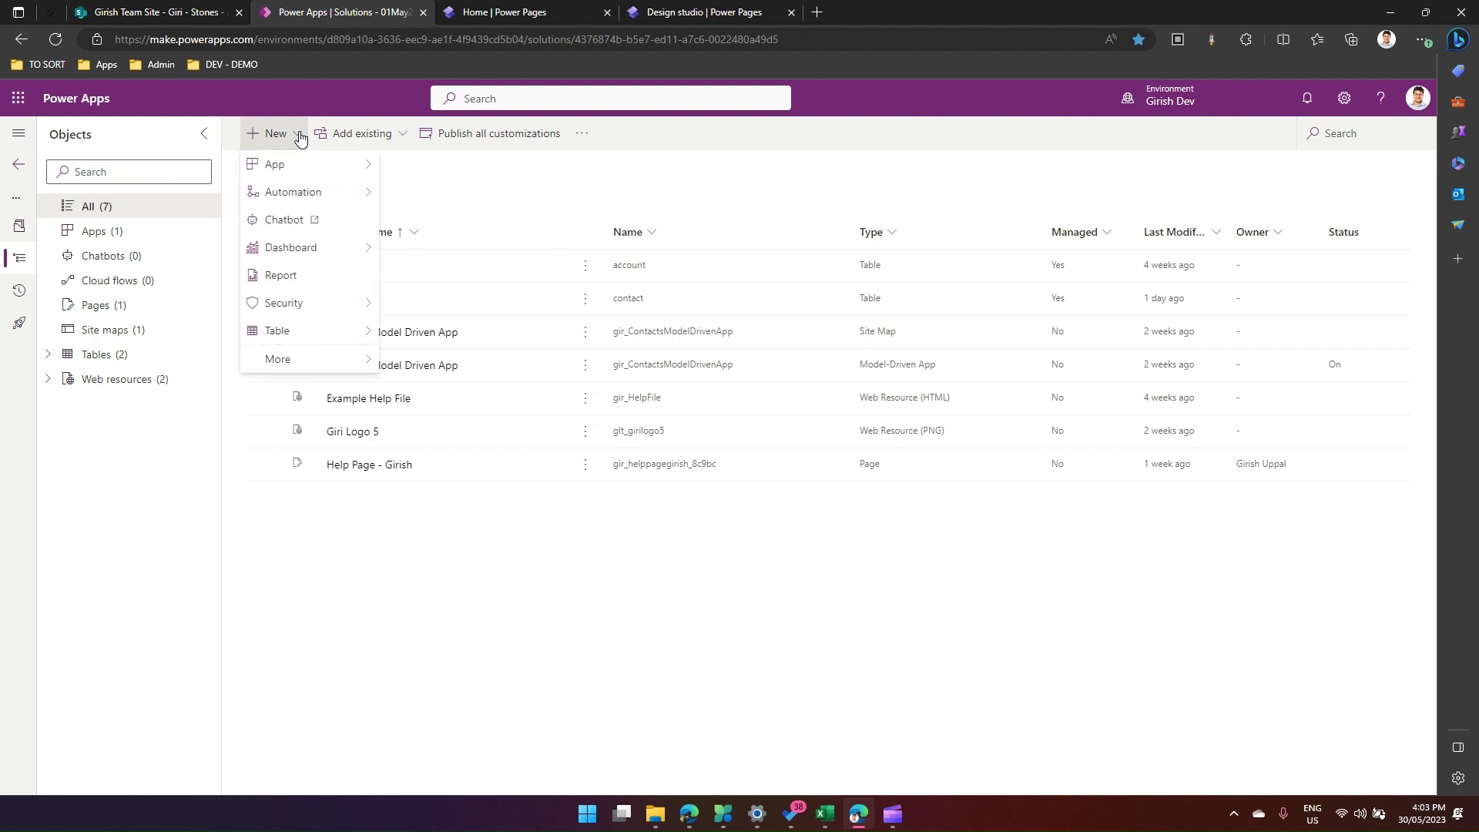
{"action": "mouse_move", "coordinate": [343, 333]}
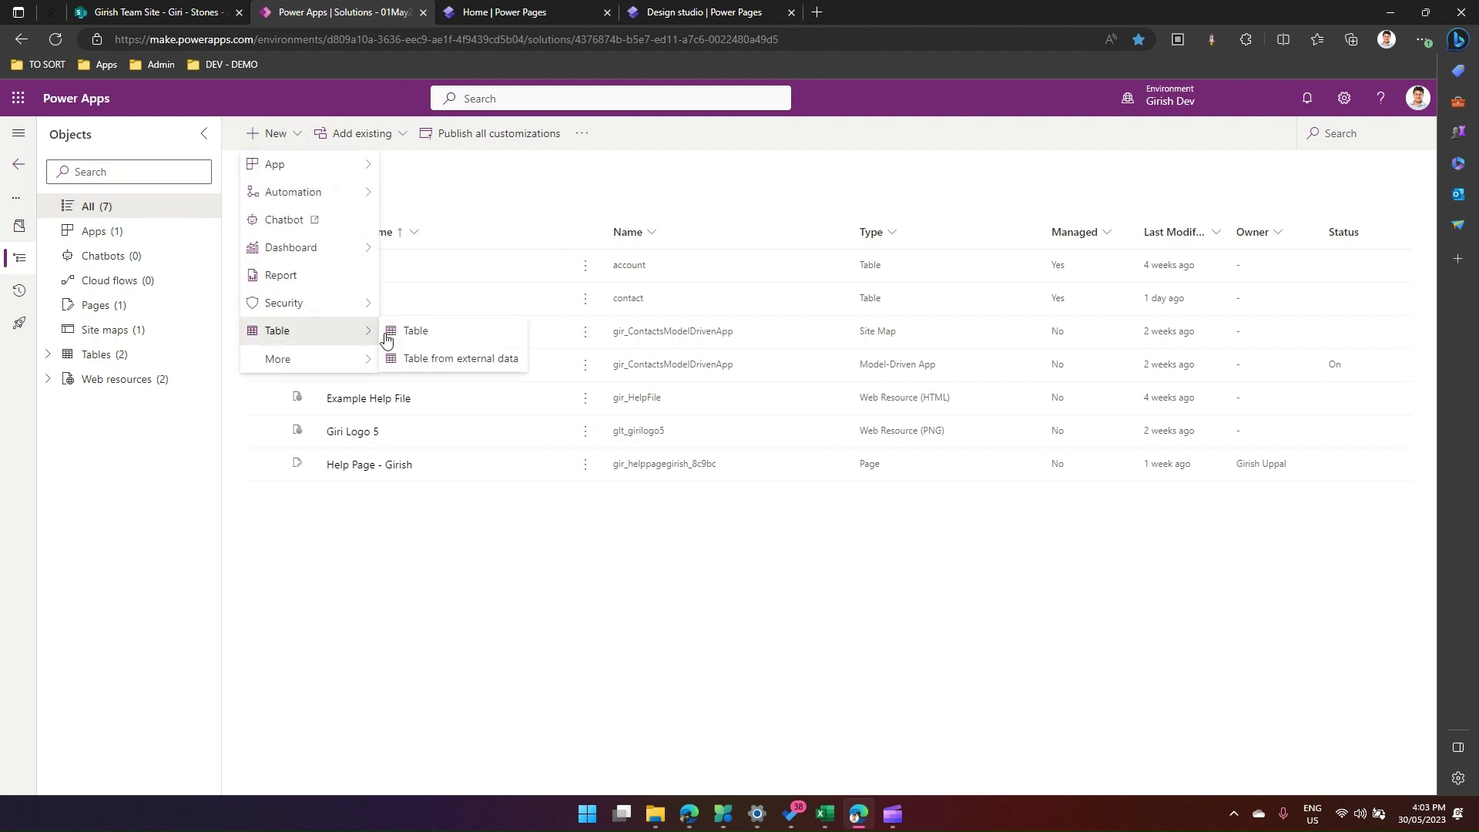
{"action": "left_click", "coordinate": [429, 361]}
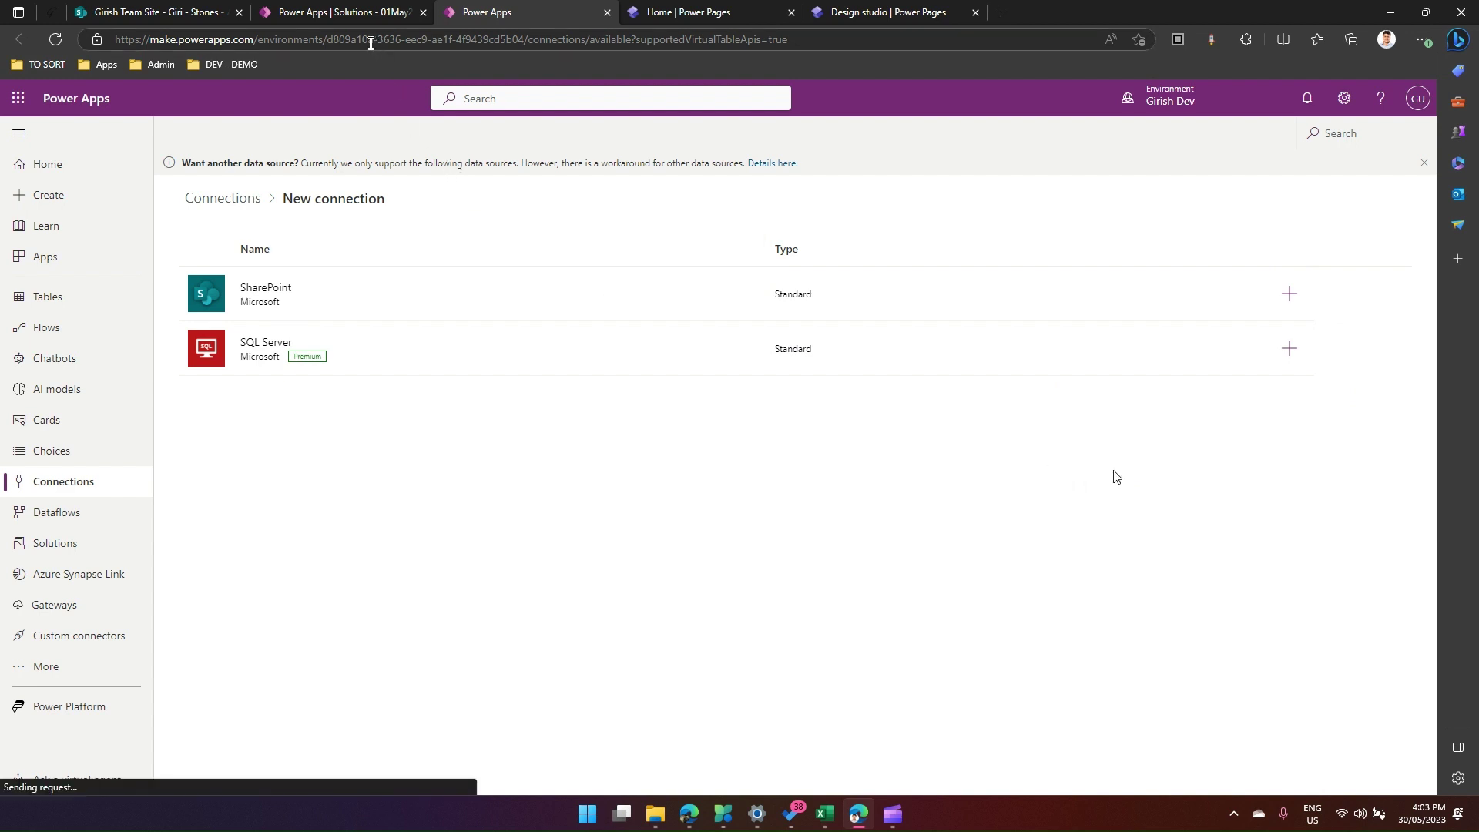
Refresh connections, choose the SharePoint connection, and use the team site as the site URL
{"action": "left_click", "coordinate": [365, 12]}
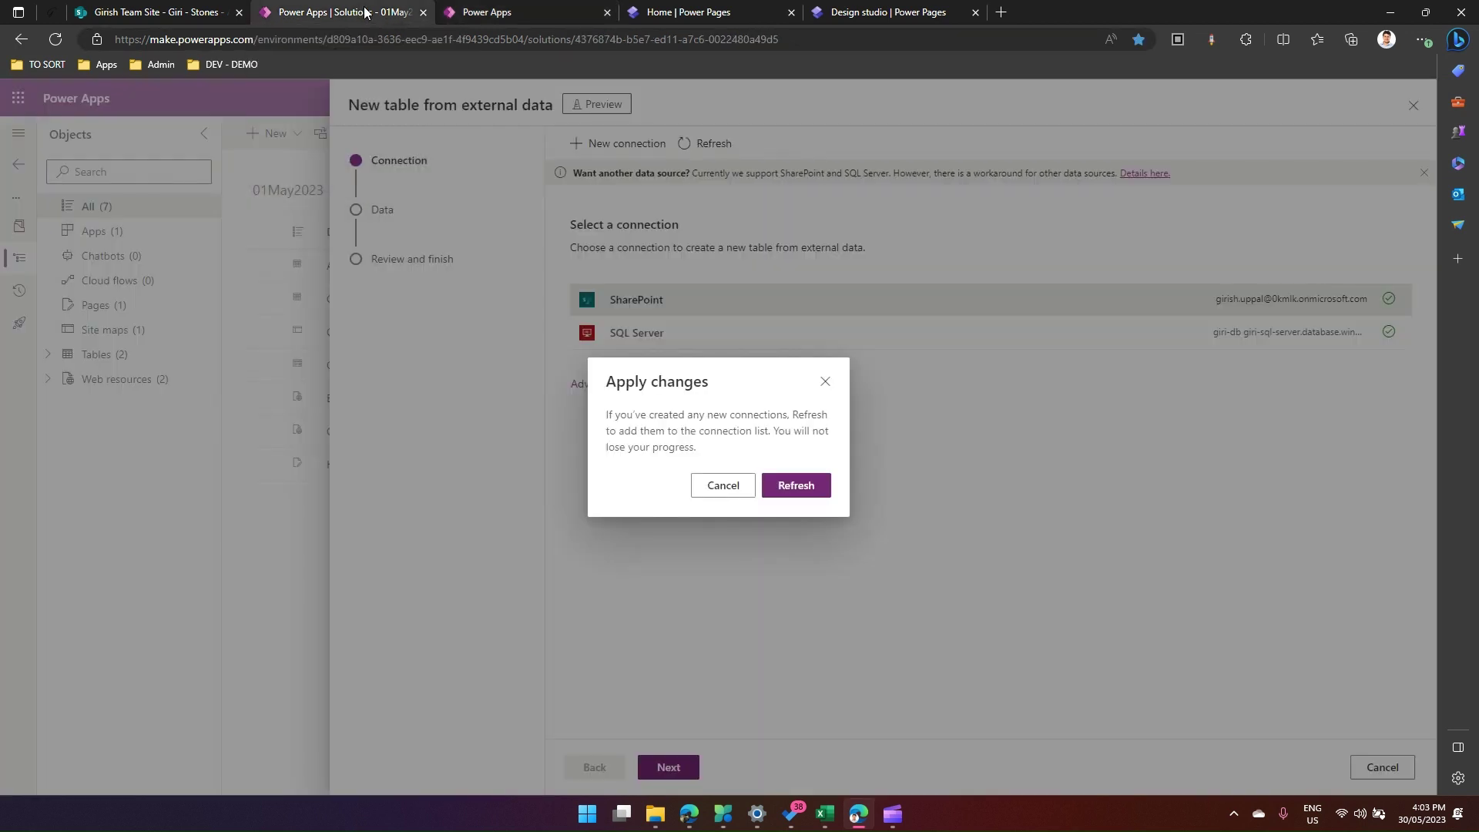
{"action": "left_click", "coordinate": [794, 487]}
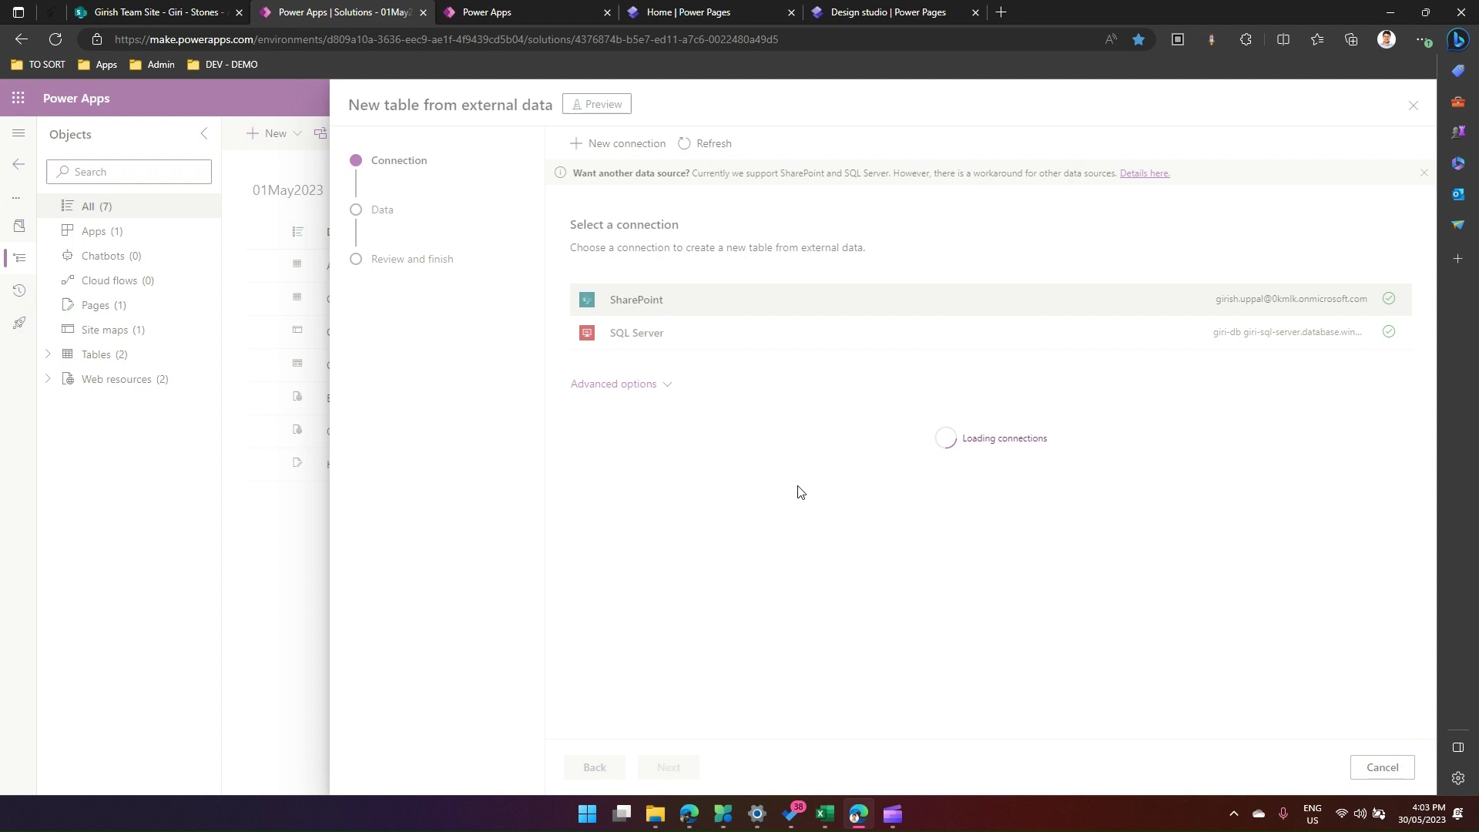
{"action": "left_click", "coordinate": [644, 305]}
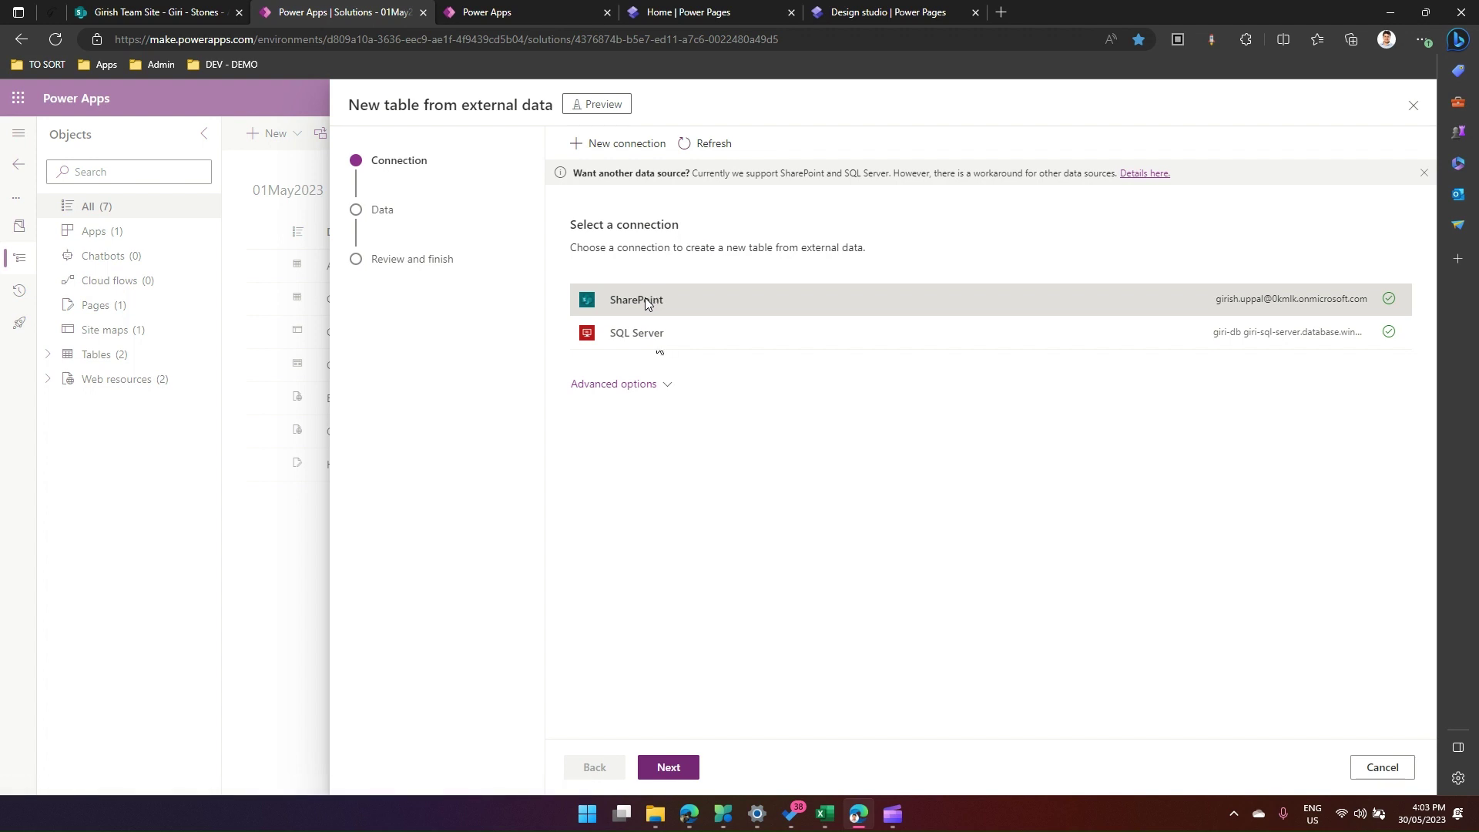
{"action": "left_click", "coordinate": [668, 767]}
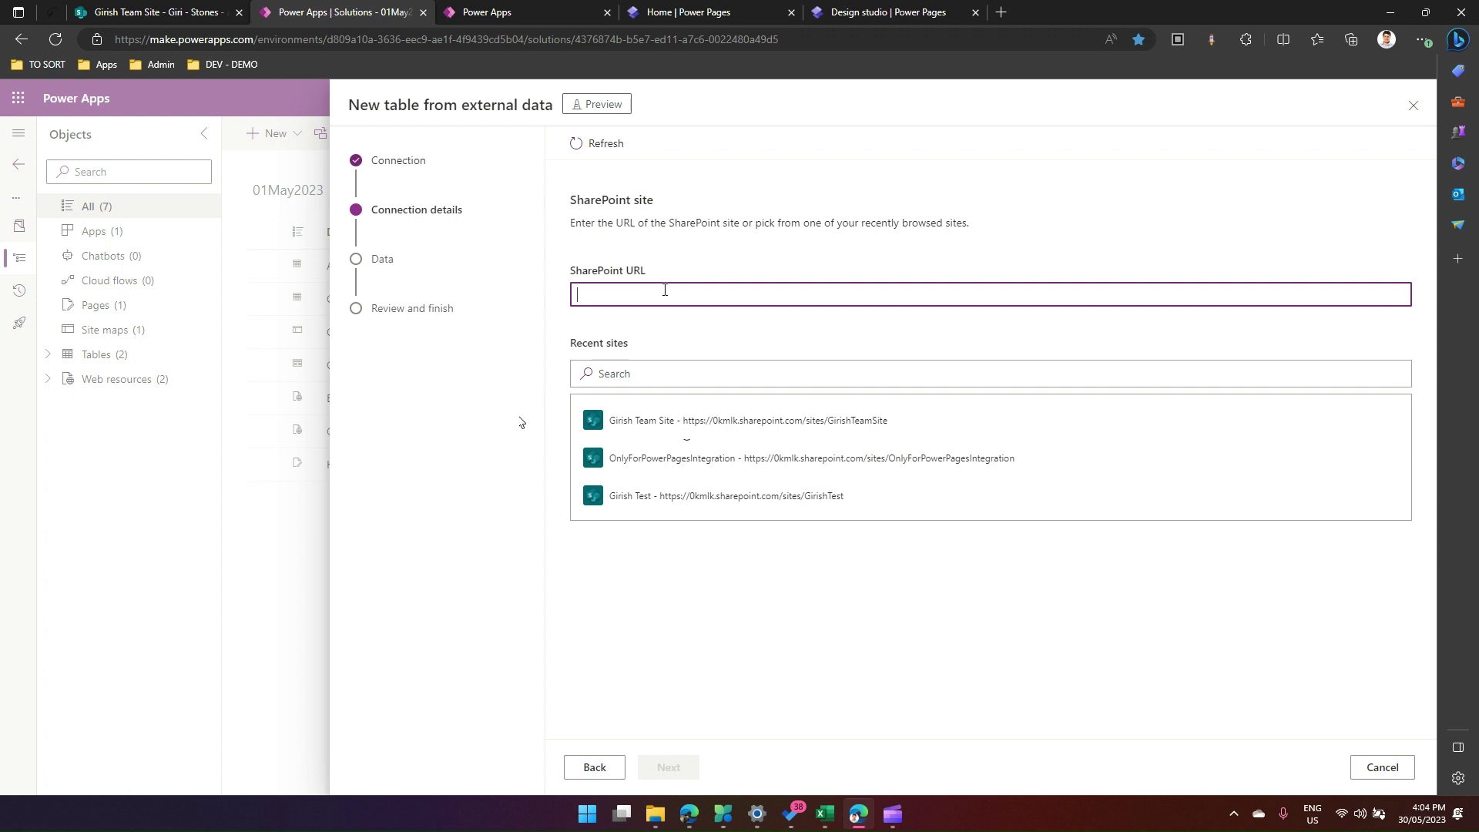
{"action": "left_click", "coordinate": [676, 424]}
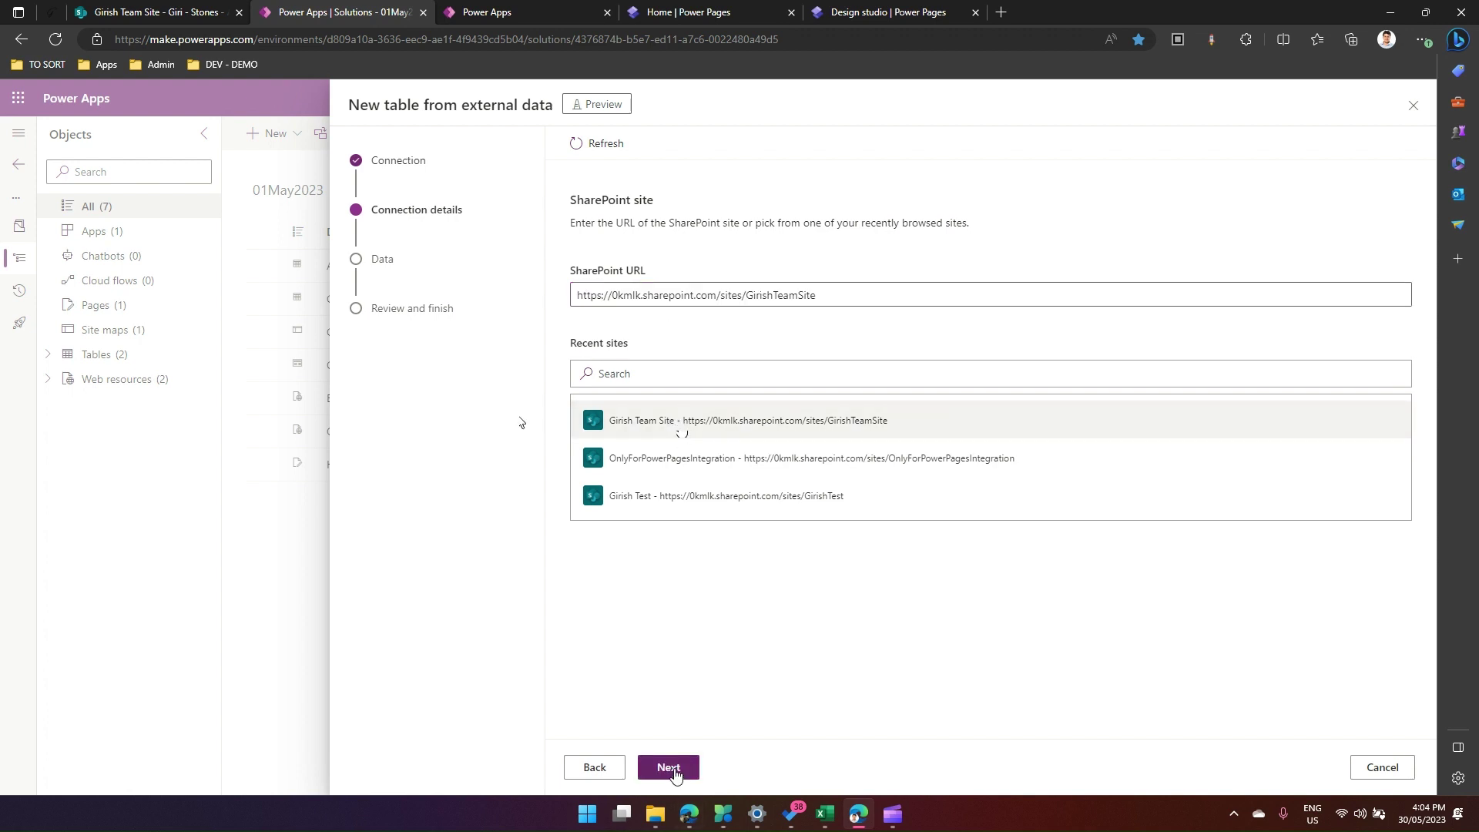
Select the Giri - Stones list and keep its default table and column names
{"action": "left_click", "coordinate": [674, 770]}
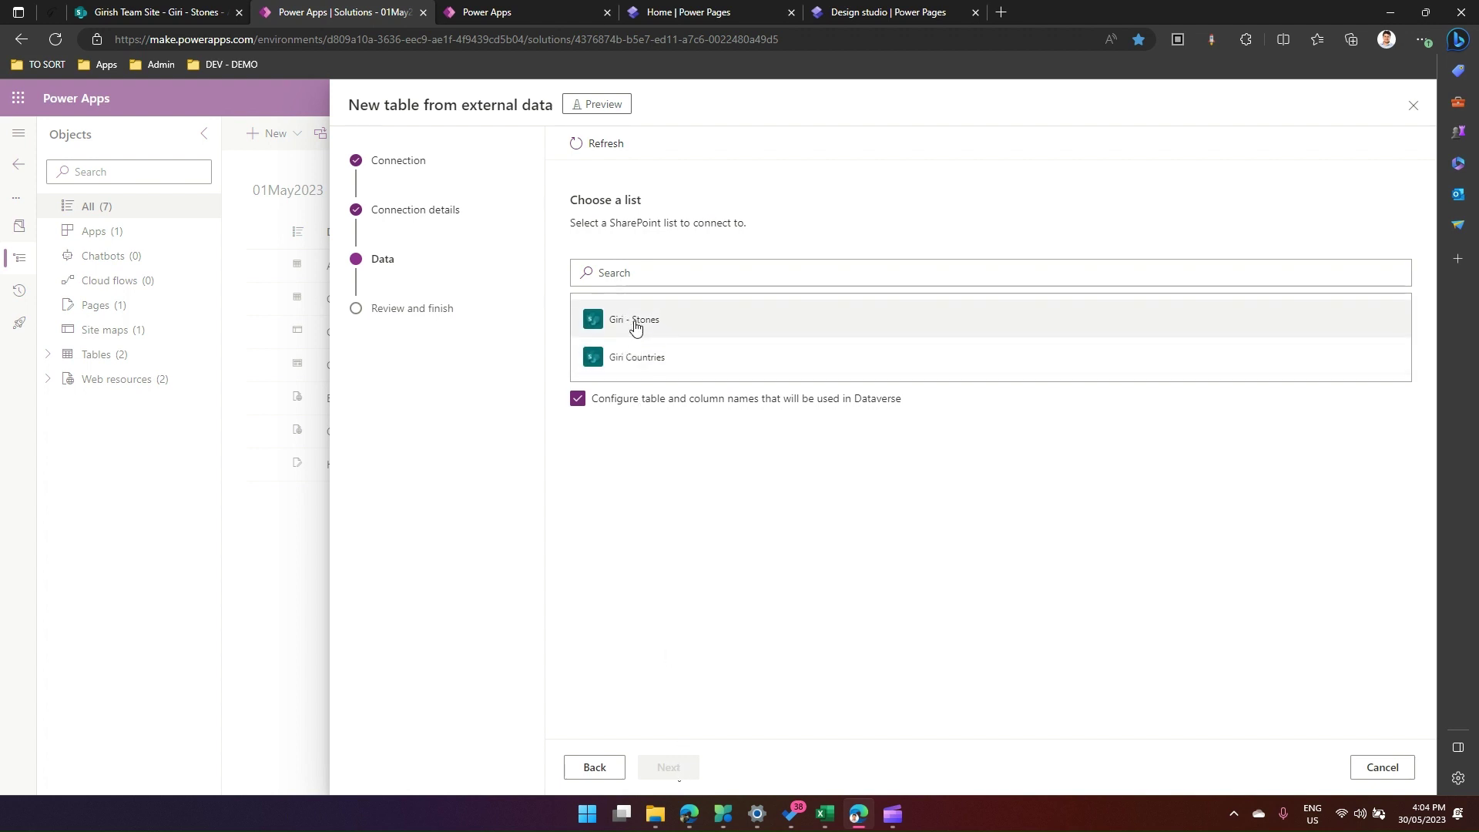
{"action": "left_click", "coordinate": [685, 327]}
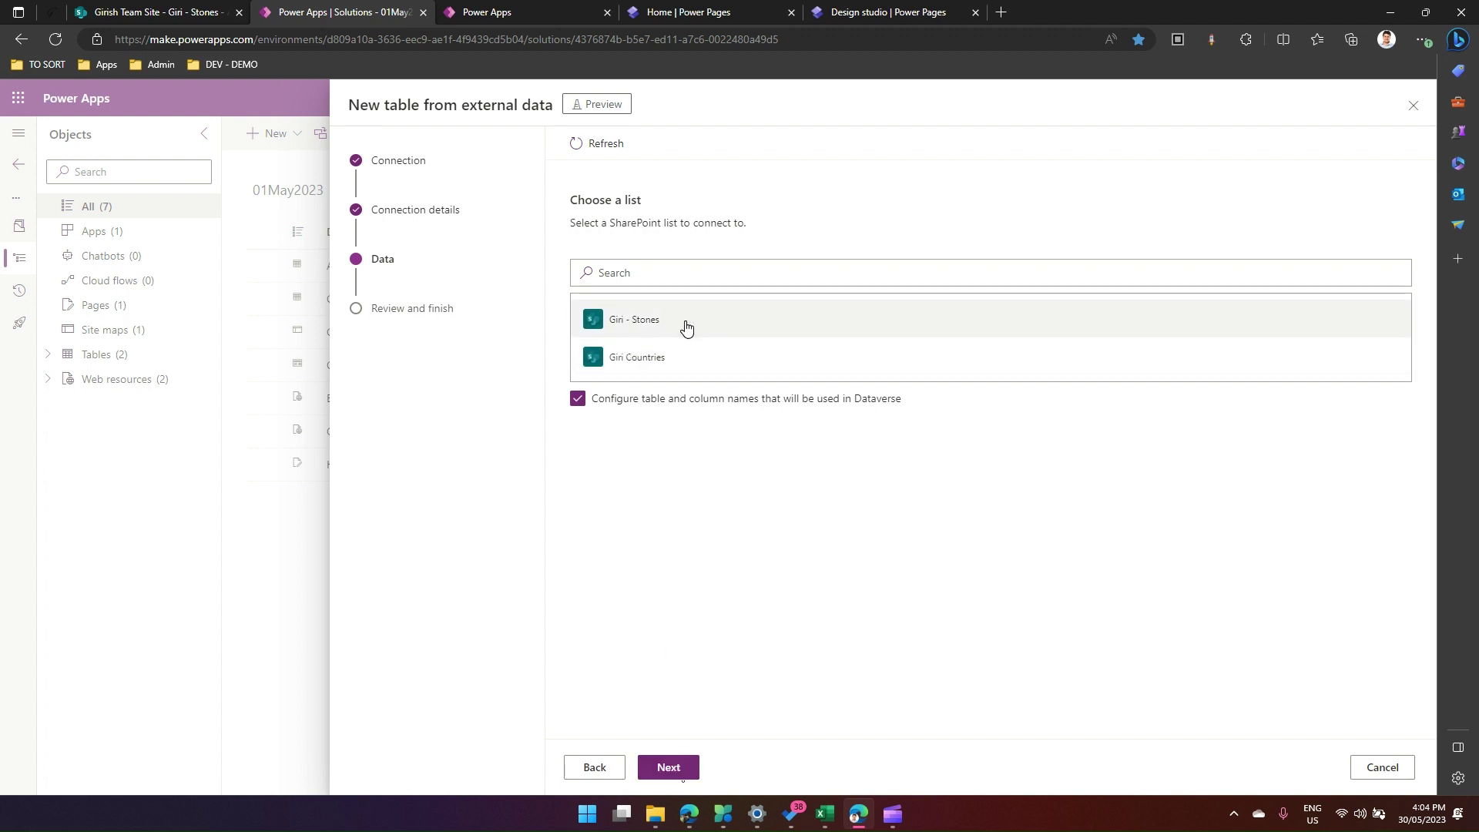
{"action": "left_click", "coordinate": [678, 770]}
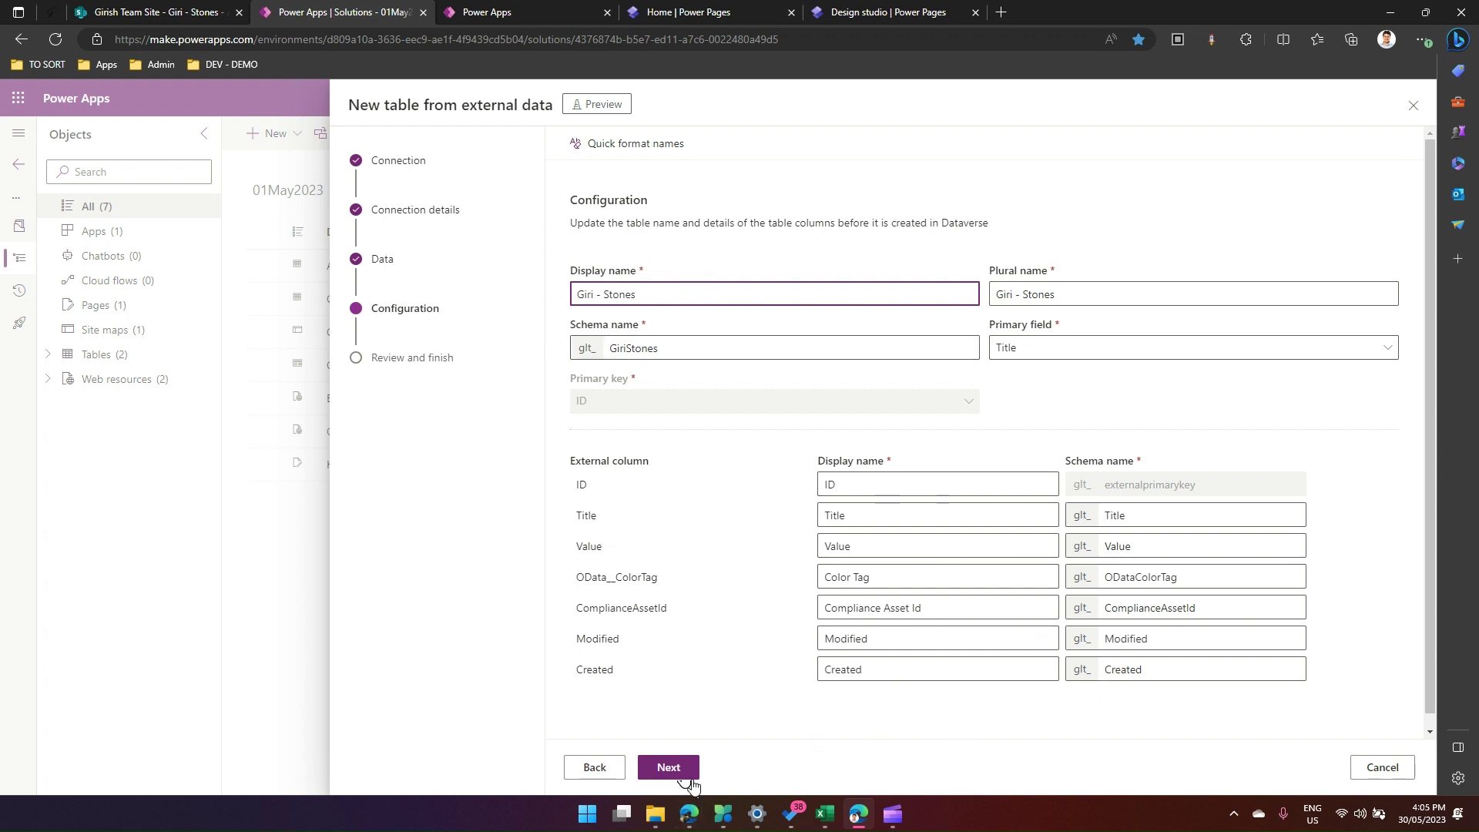
{"action": "left_click", "coordinate": [669, 768]}
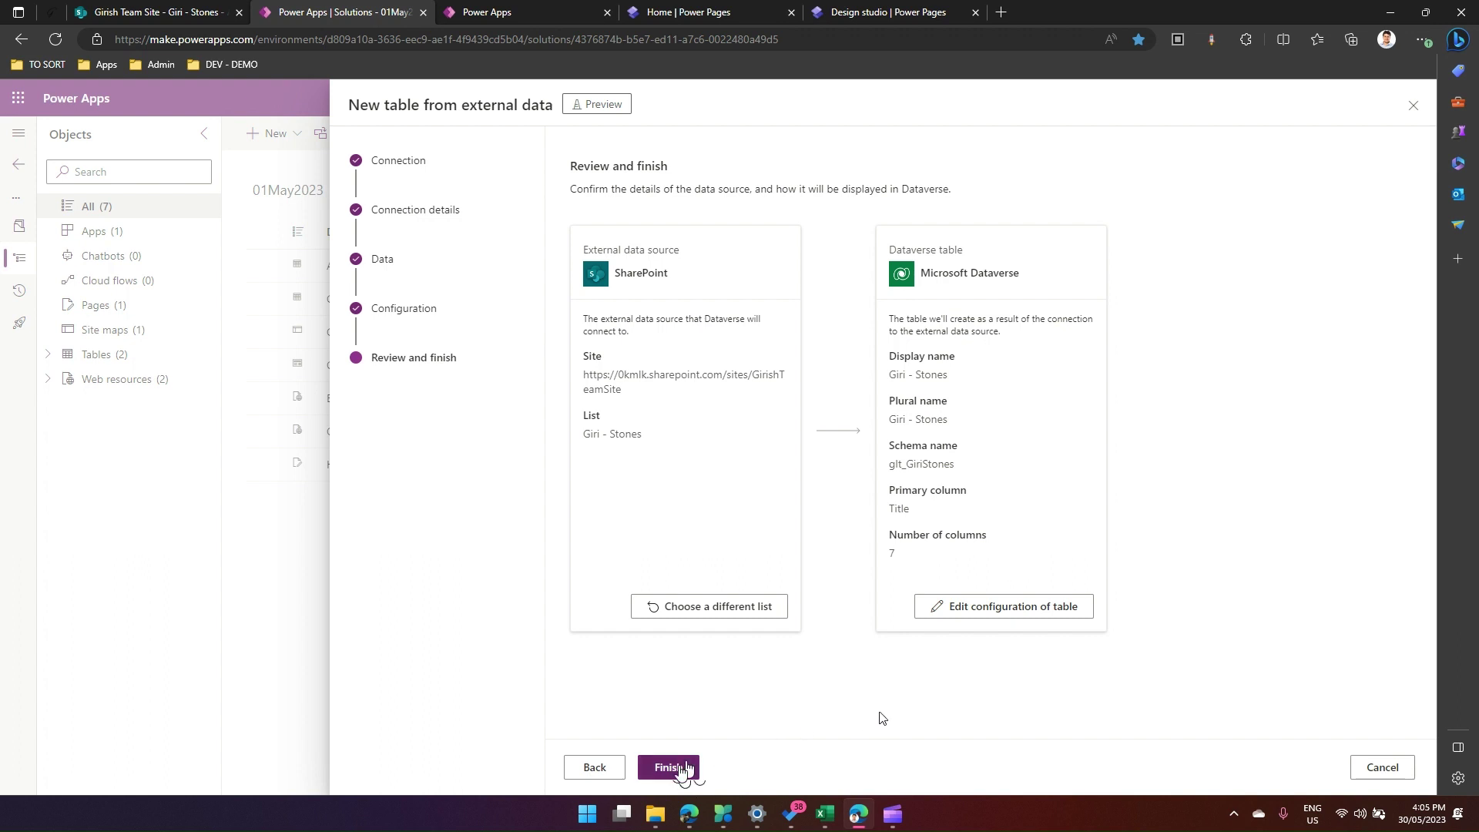
Finish creating the Giri - Stones virtual table and switch to the Power Pages home
{"action": "left_click", "coordinate": [683, 767]}
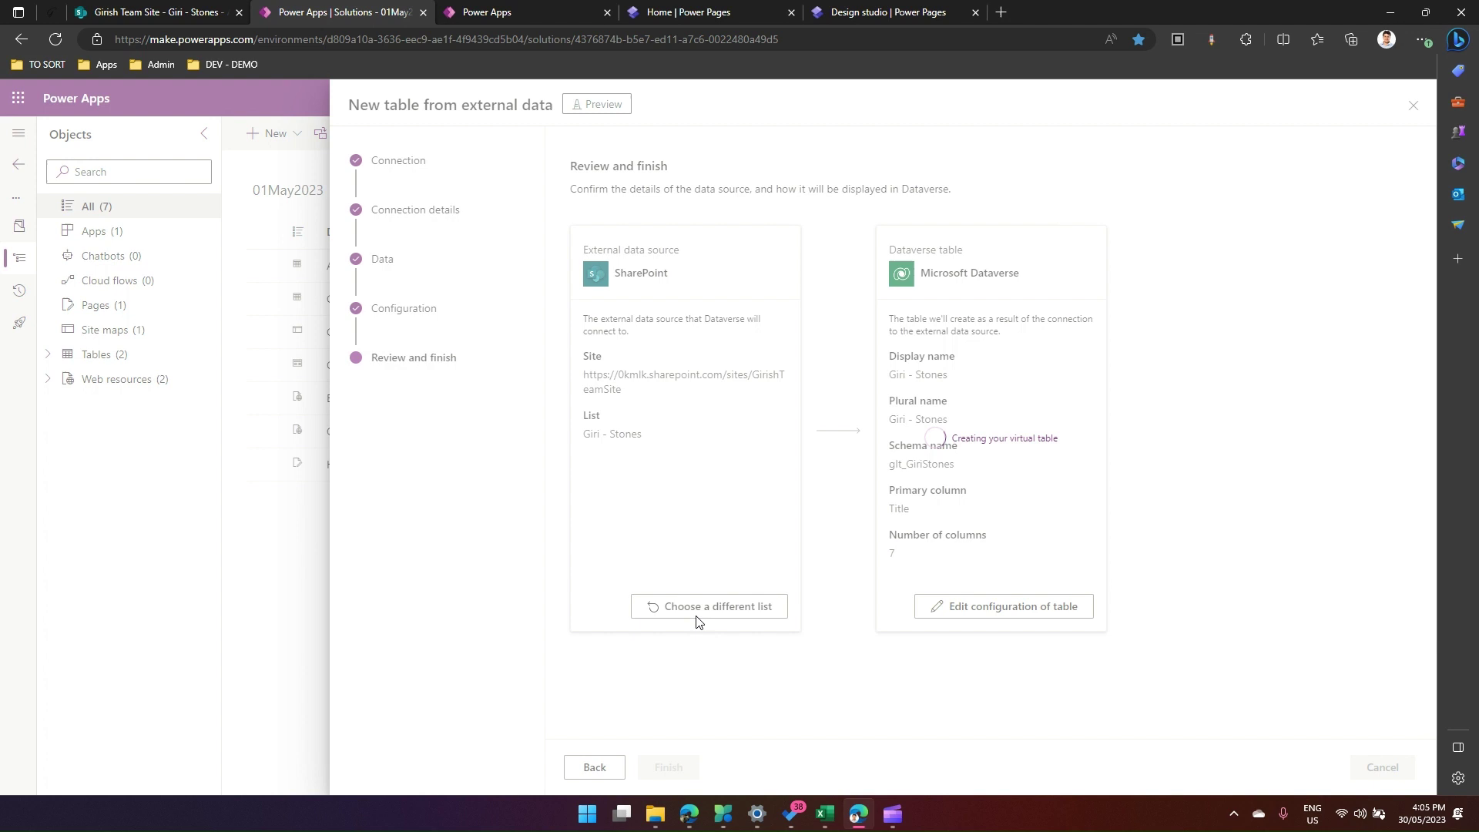
{"action": "left_click", "coordinate": [670, 13]}
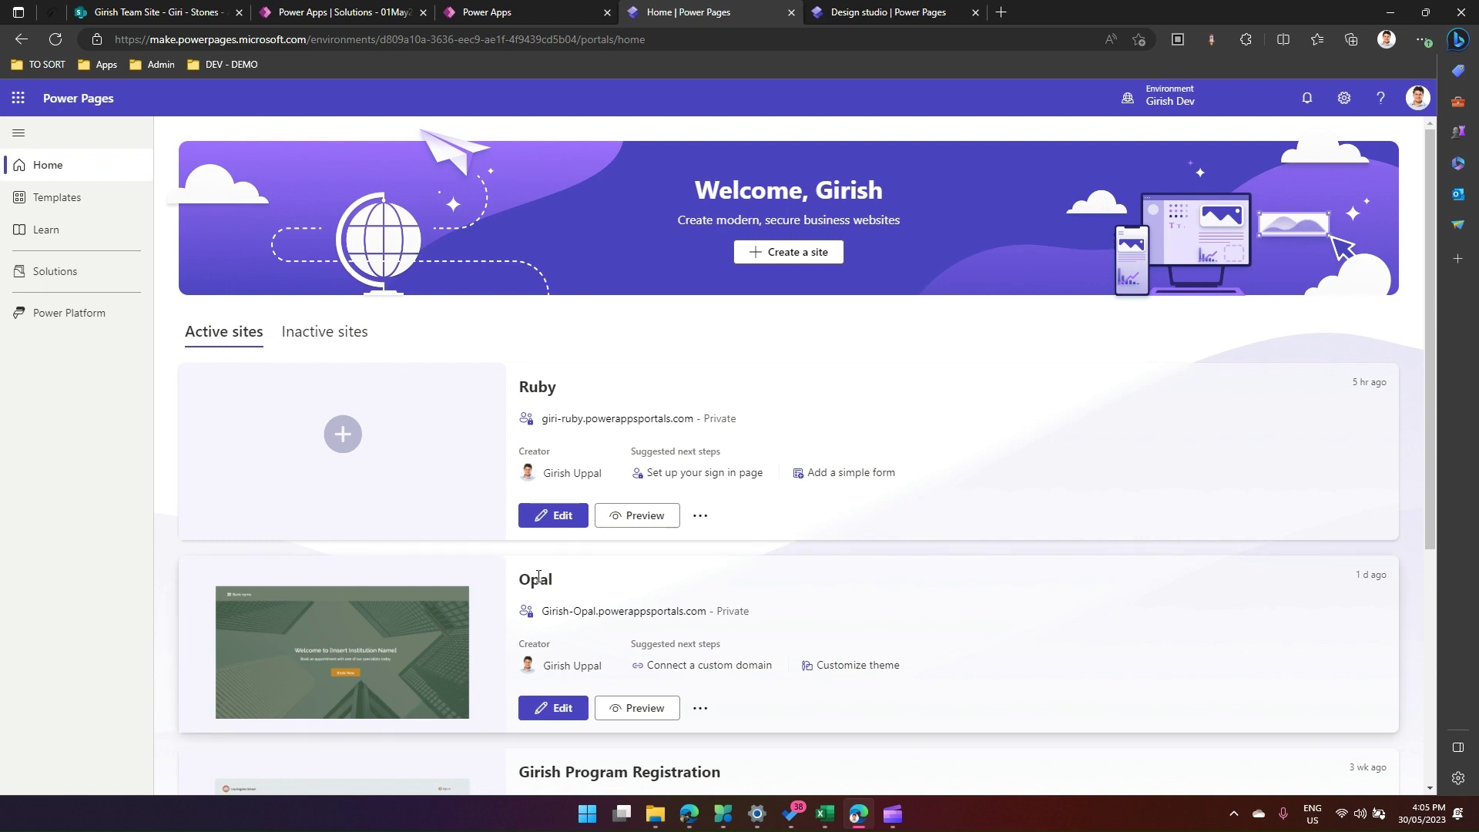
Add a blank page named 'Stones List' to the Opal site
{"action": "left_click_drag", "start_coordinate": [518, 579], "coordinate": [552, 580]}
{"action": "left_click", "coordinate": [855, 9]}
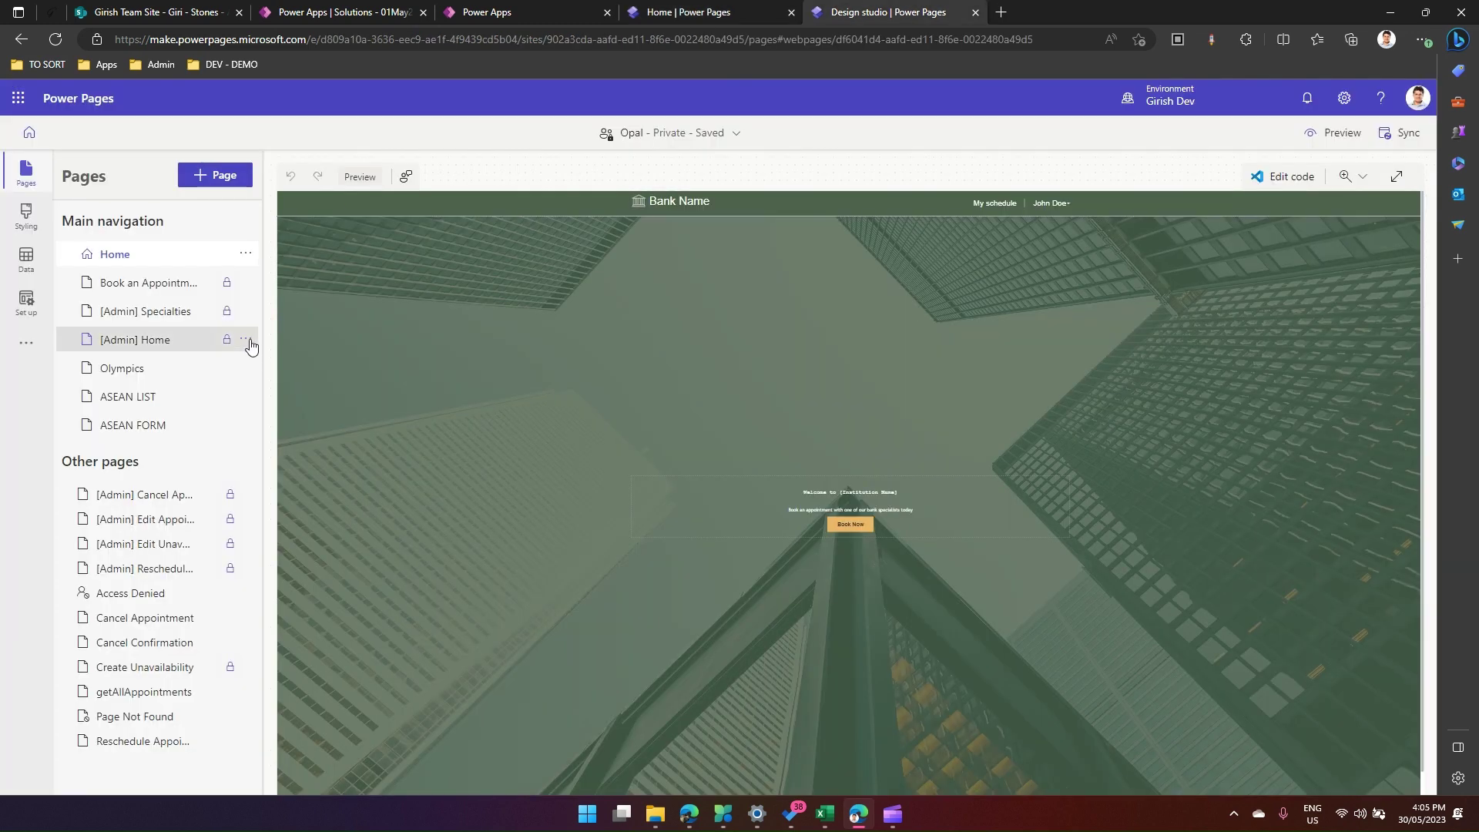
{"action": "left_click", "coordinate": [214, 176]}
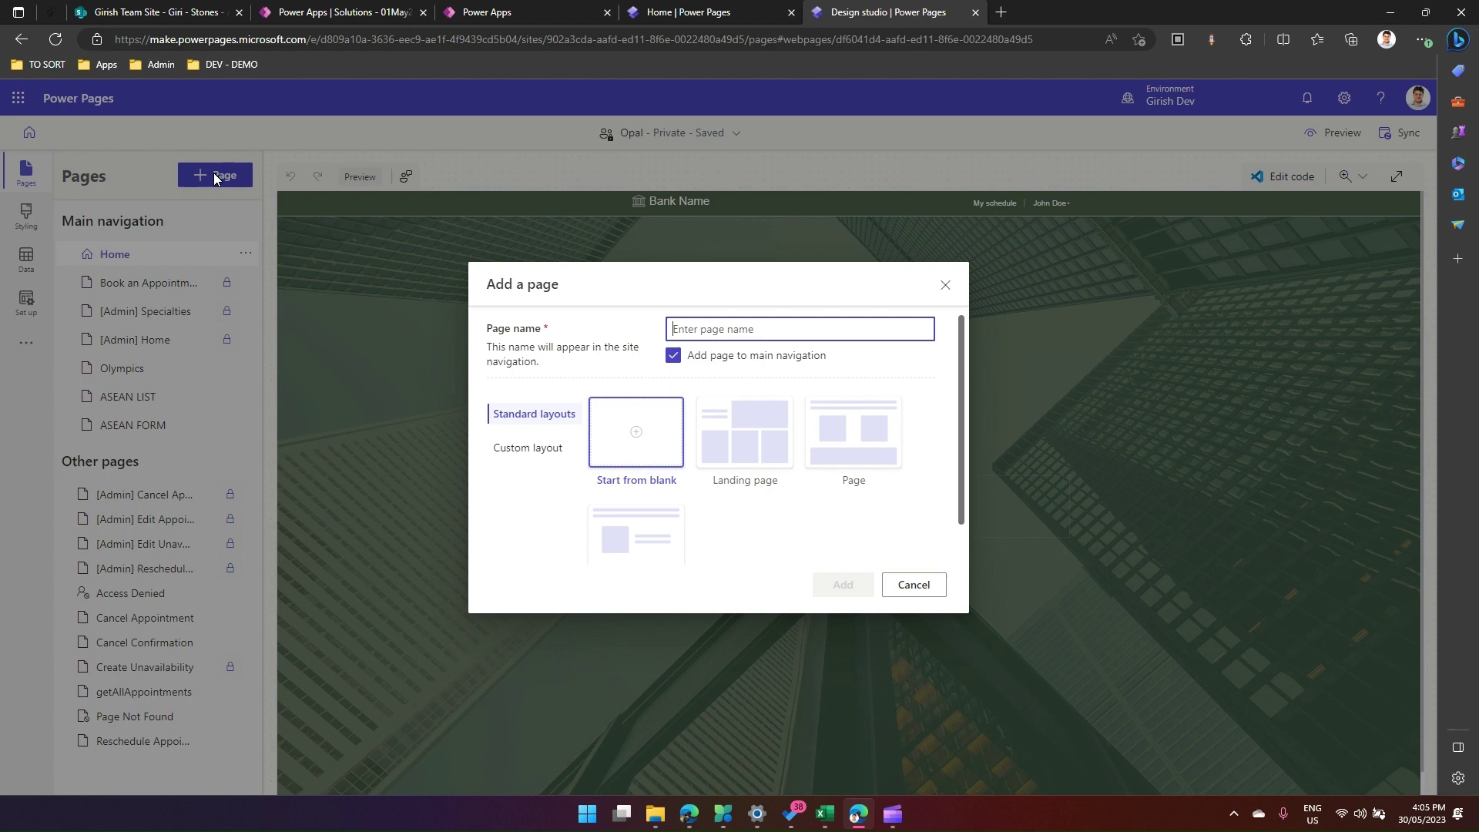
{"action": "type", "text": "Stones List"}
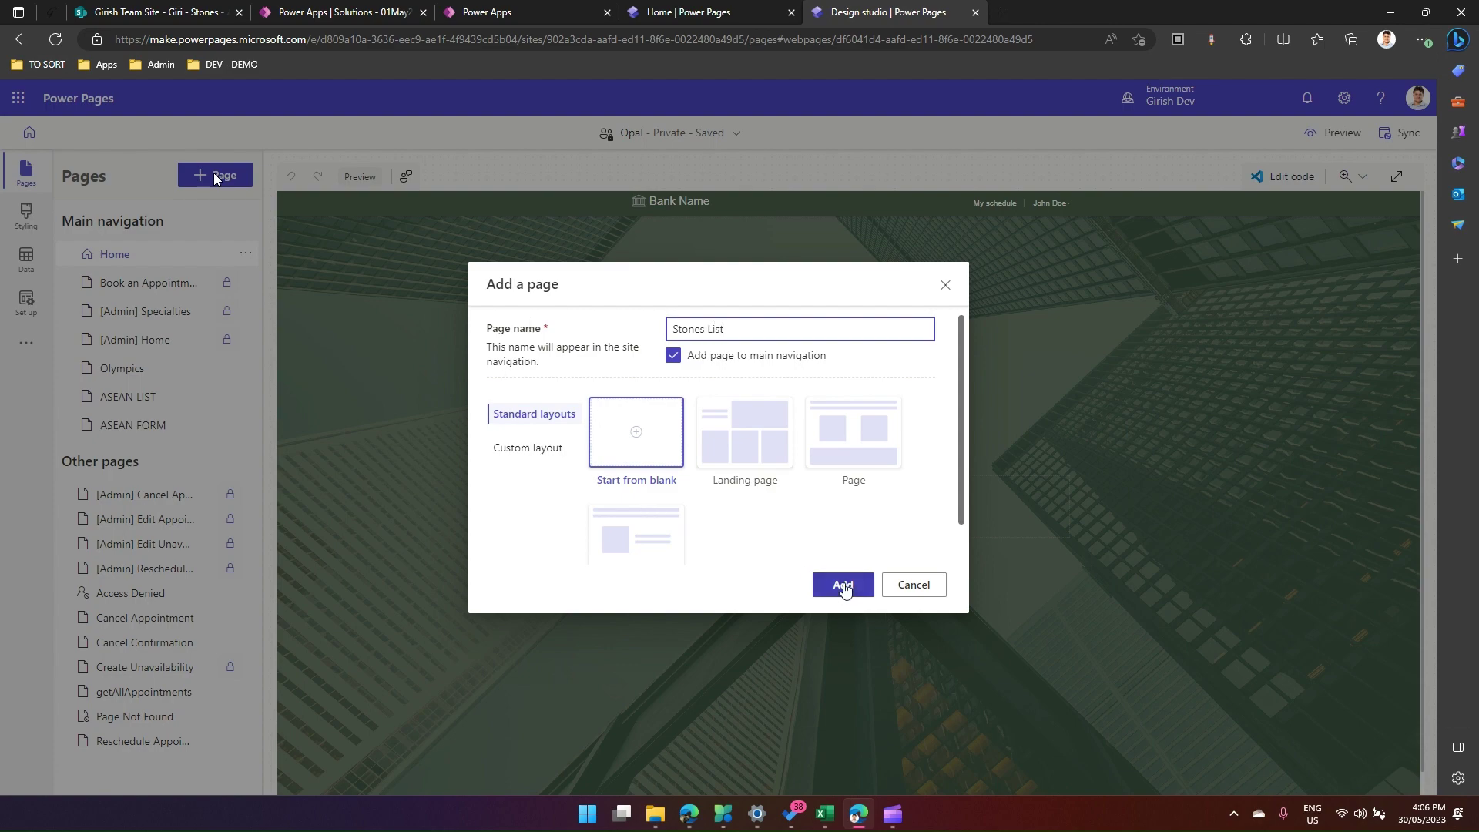
{"action": "left_click", "coordinate": [842, 584]}
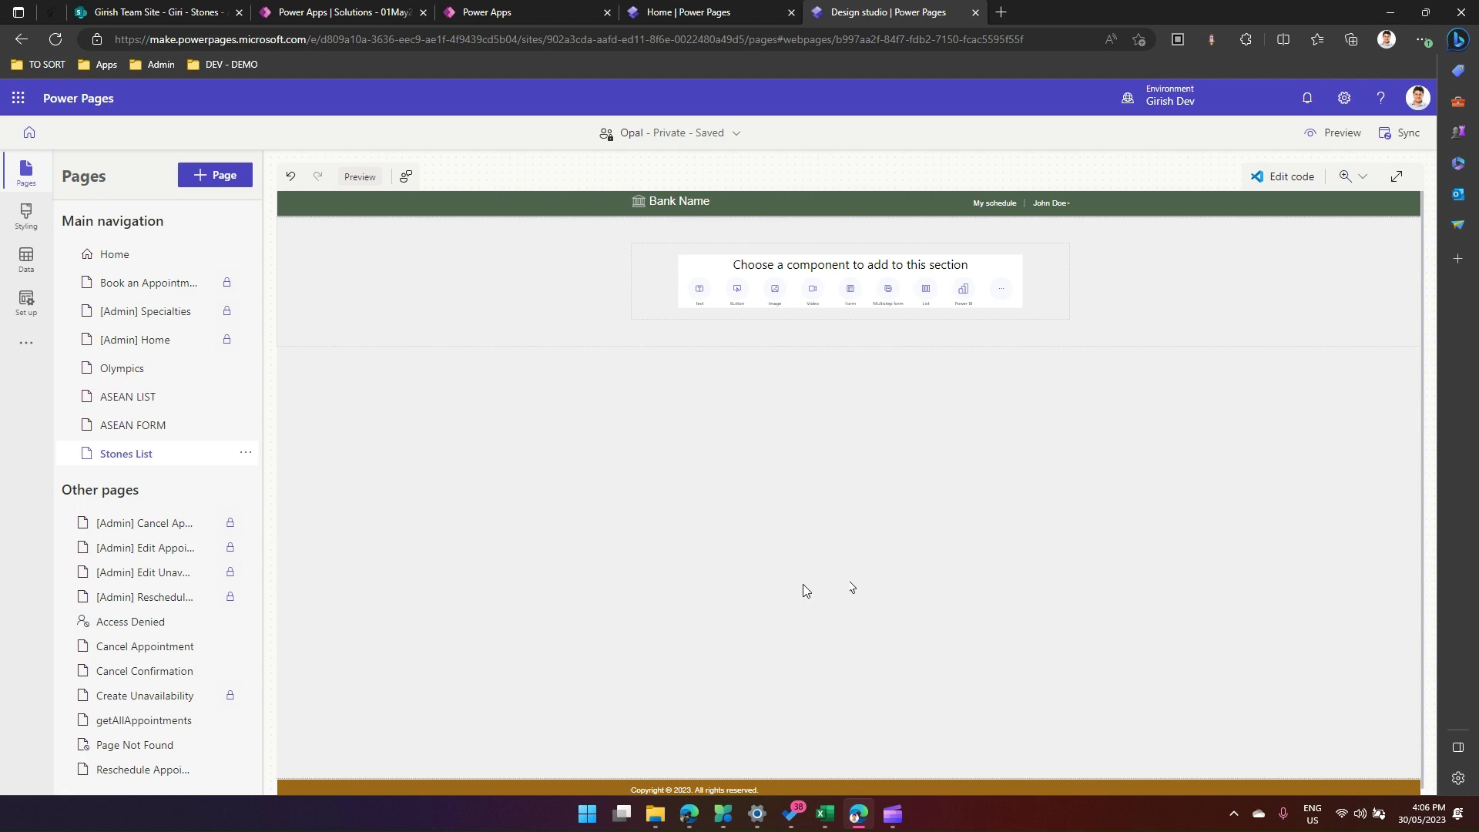
Set the browser zoom to 125% and open the site's Data workspace
{"action": "key", "text": "ctrl+plus"}
{"action": "key", "text": "ctrl+plus"}
{"action": "key", "text": "ctrl+plus"}
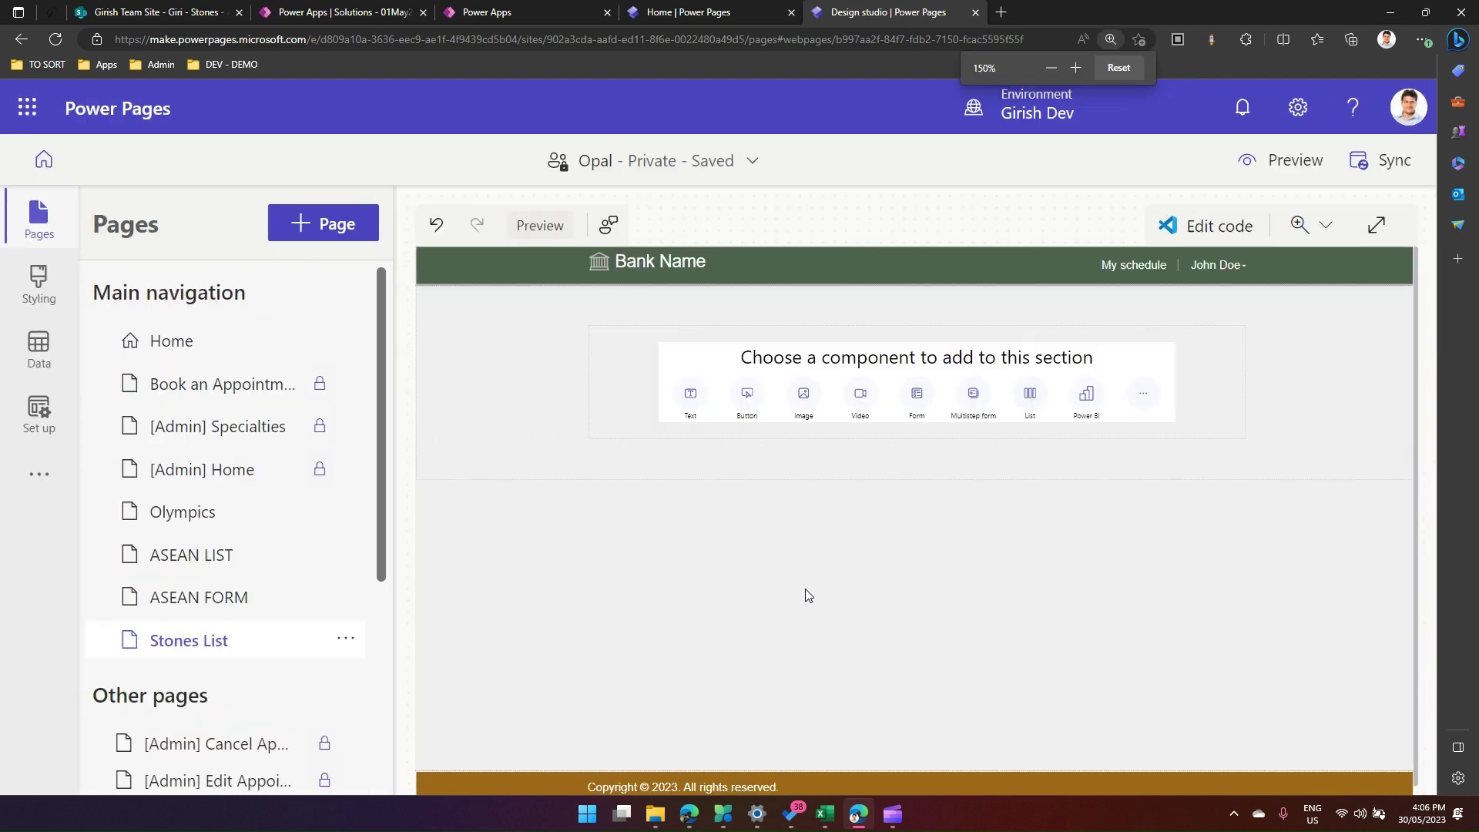
{"action": "key", "text": "ctrl+minus"}
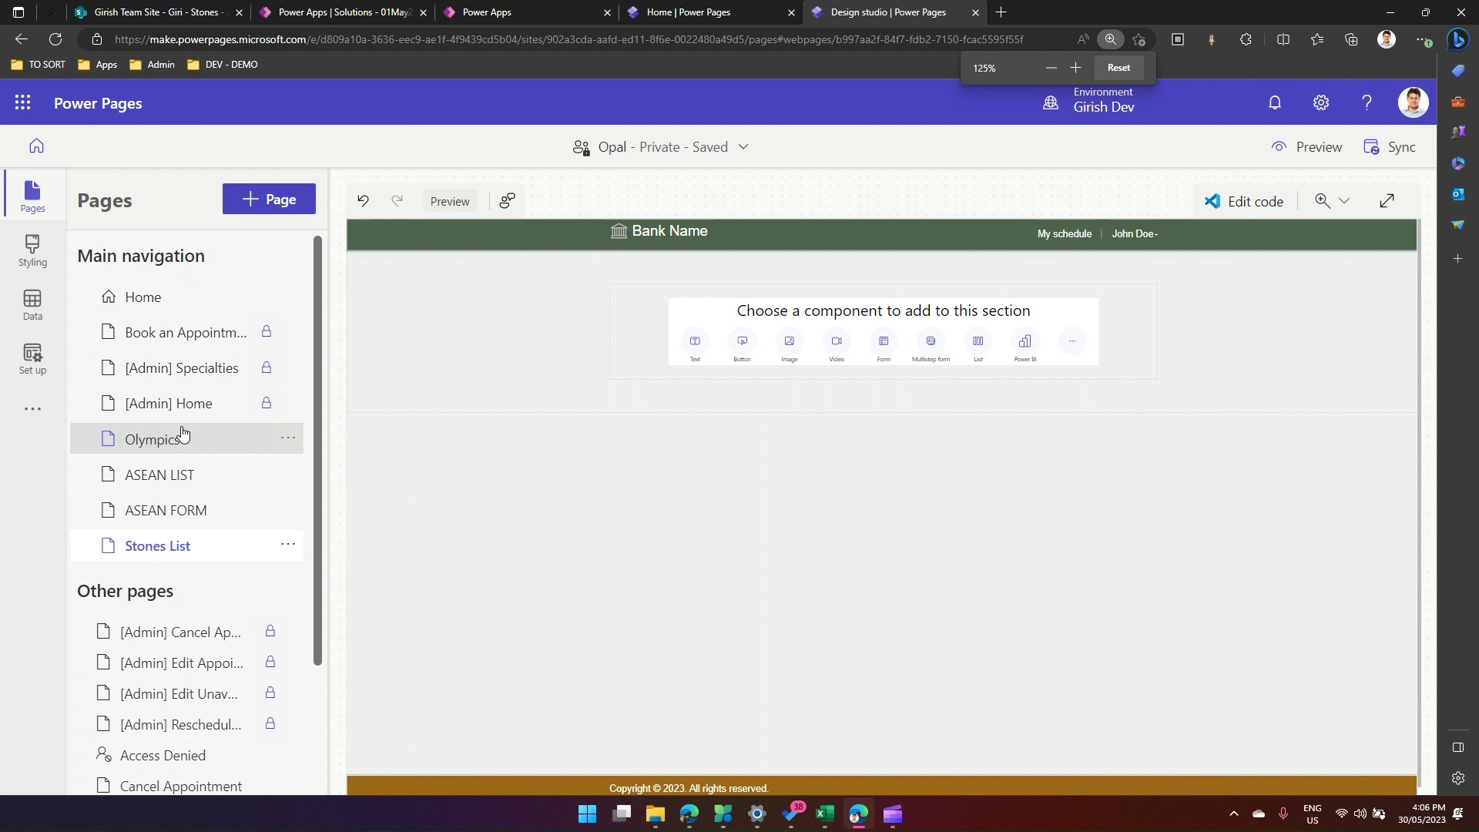
{"action": "left_click", "coordinate": [29, 304]}
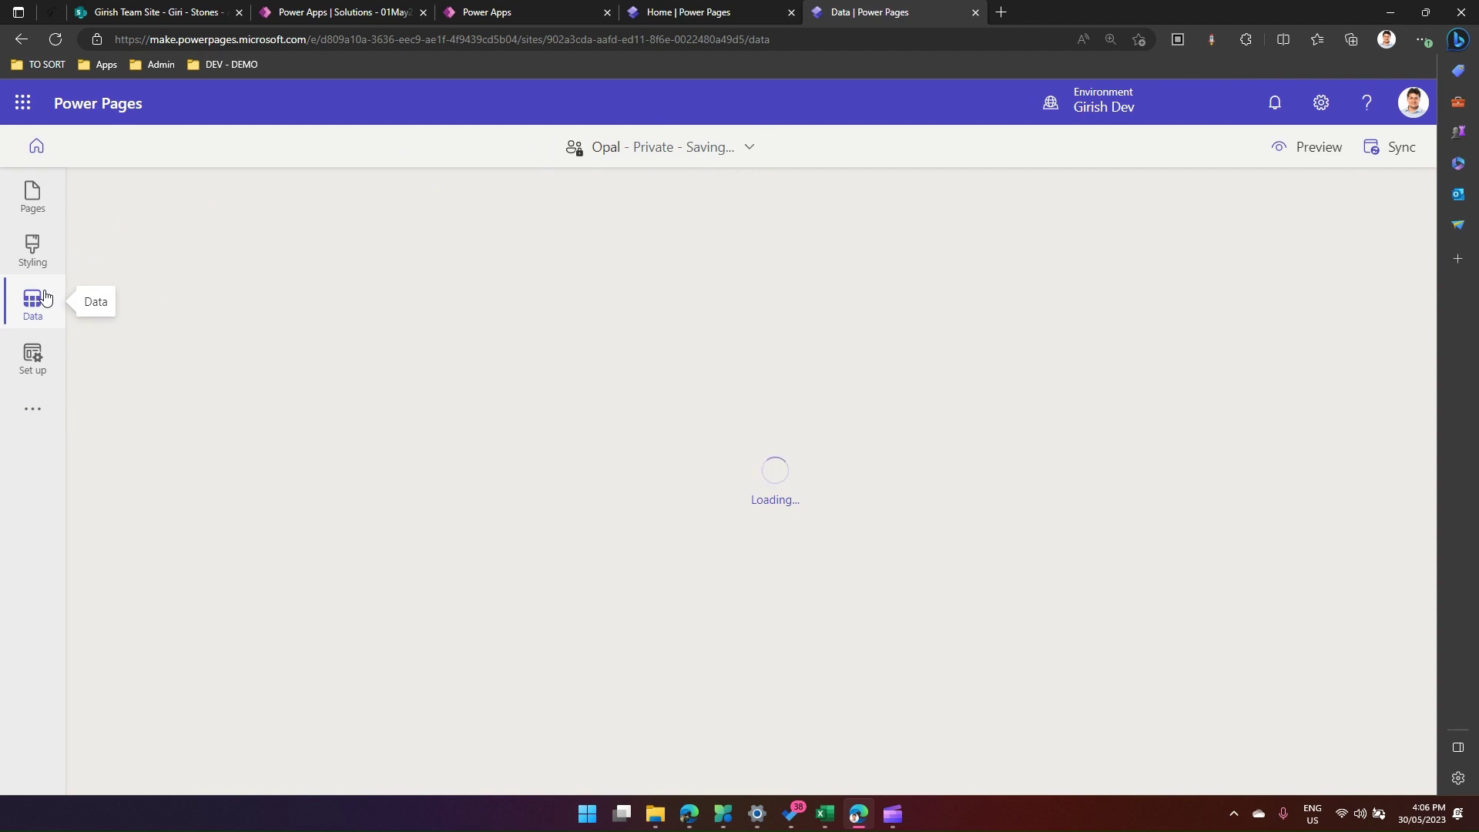
Open the Giri - Stones table from the 01May2023 solution's tables
{"action": "left_click", "coordinate": [532, 10]}
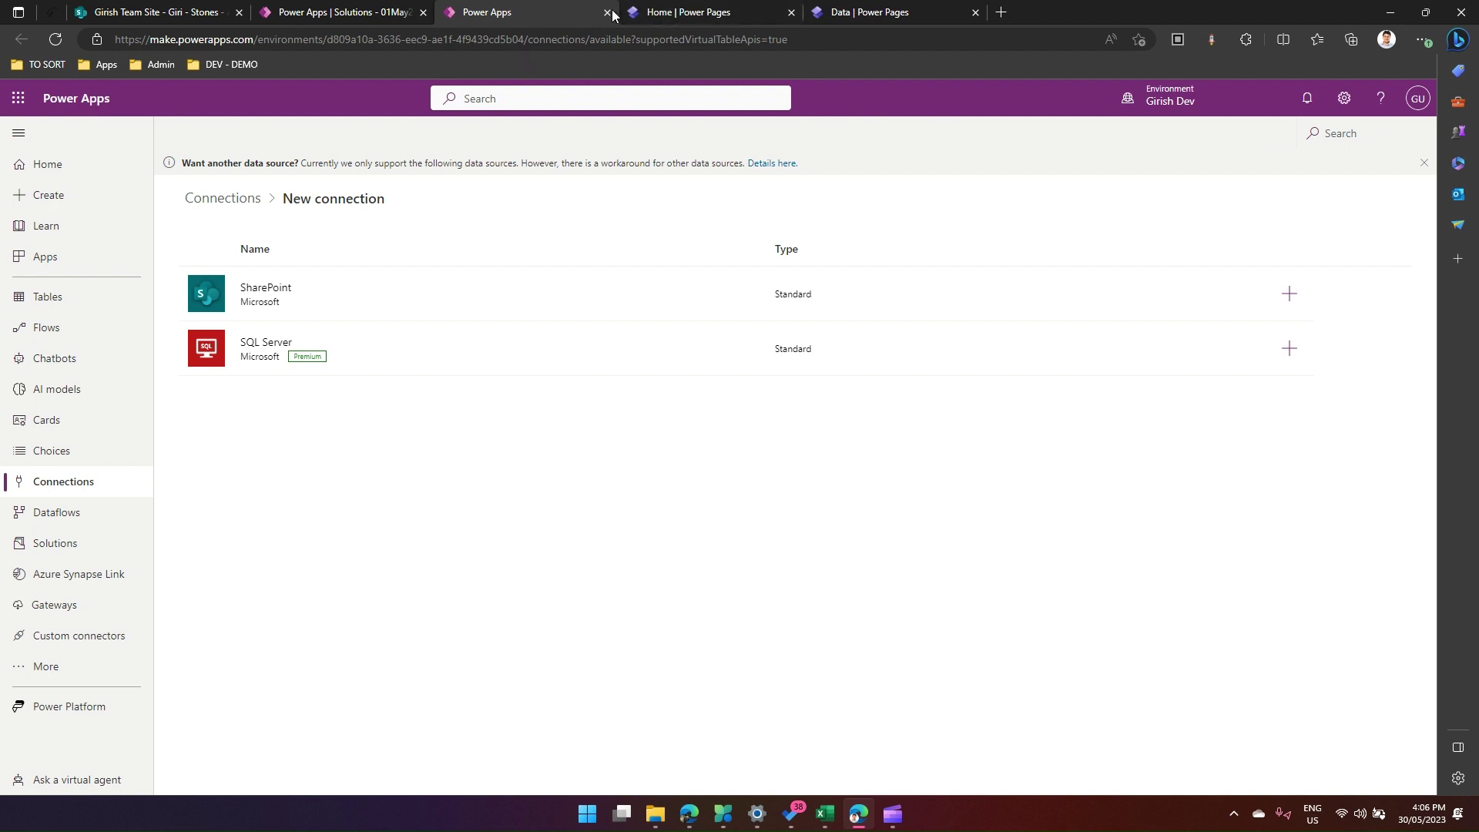
{"action": "left_click", "coordinate": [348, 14]}
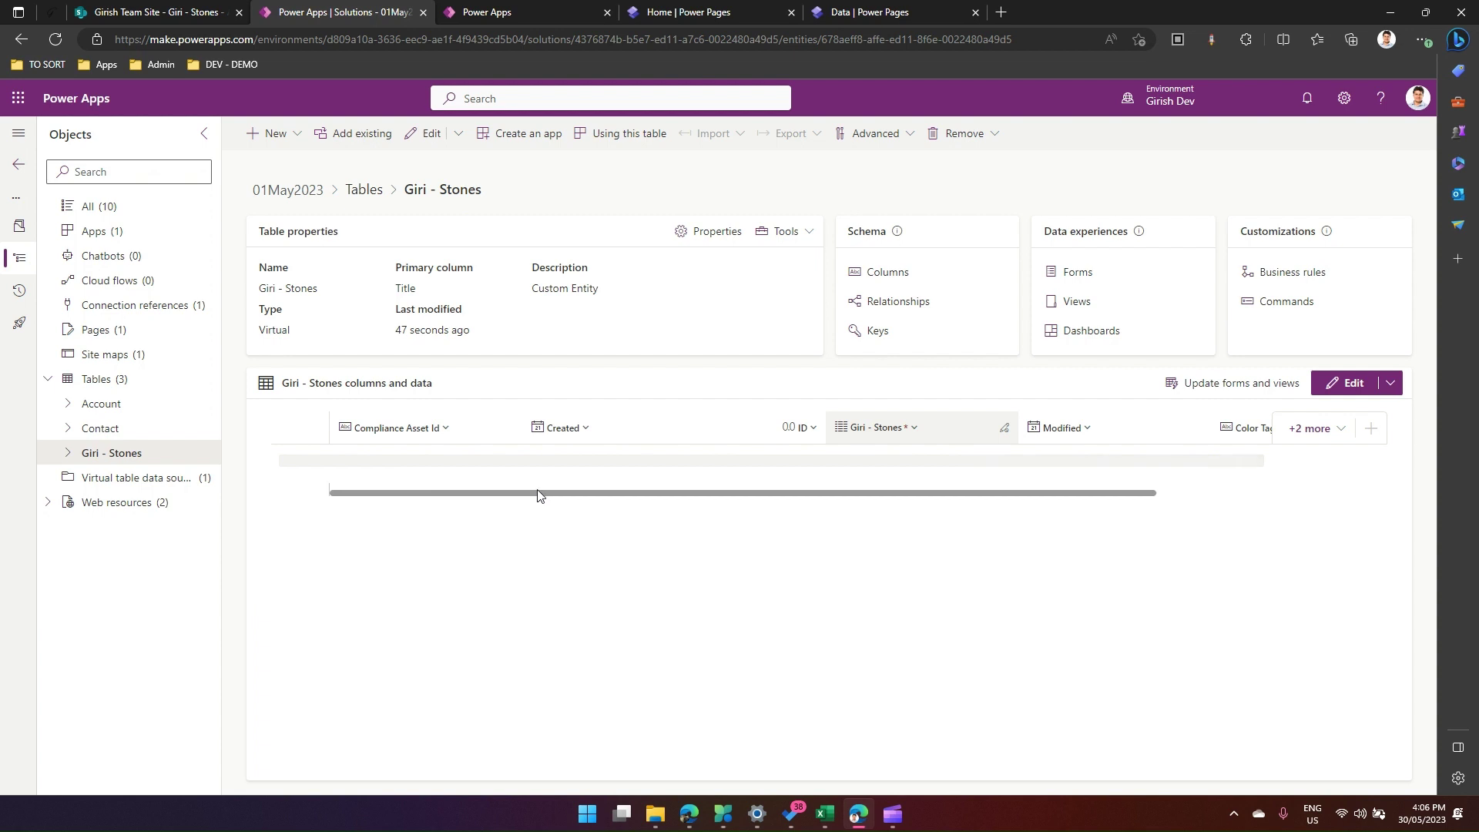
{"action": "left_click", "coordinate": [374, 198]}
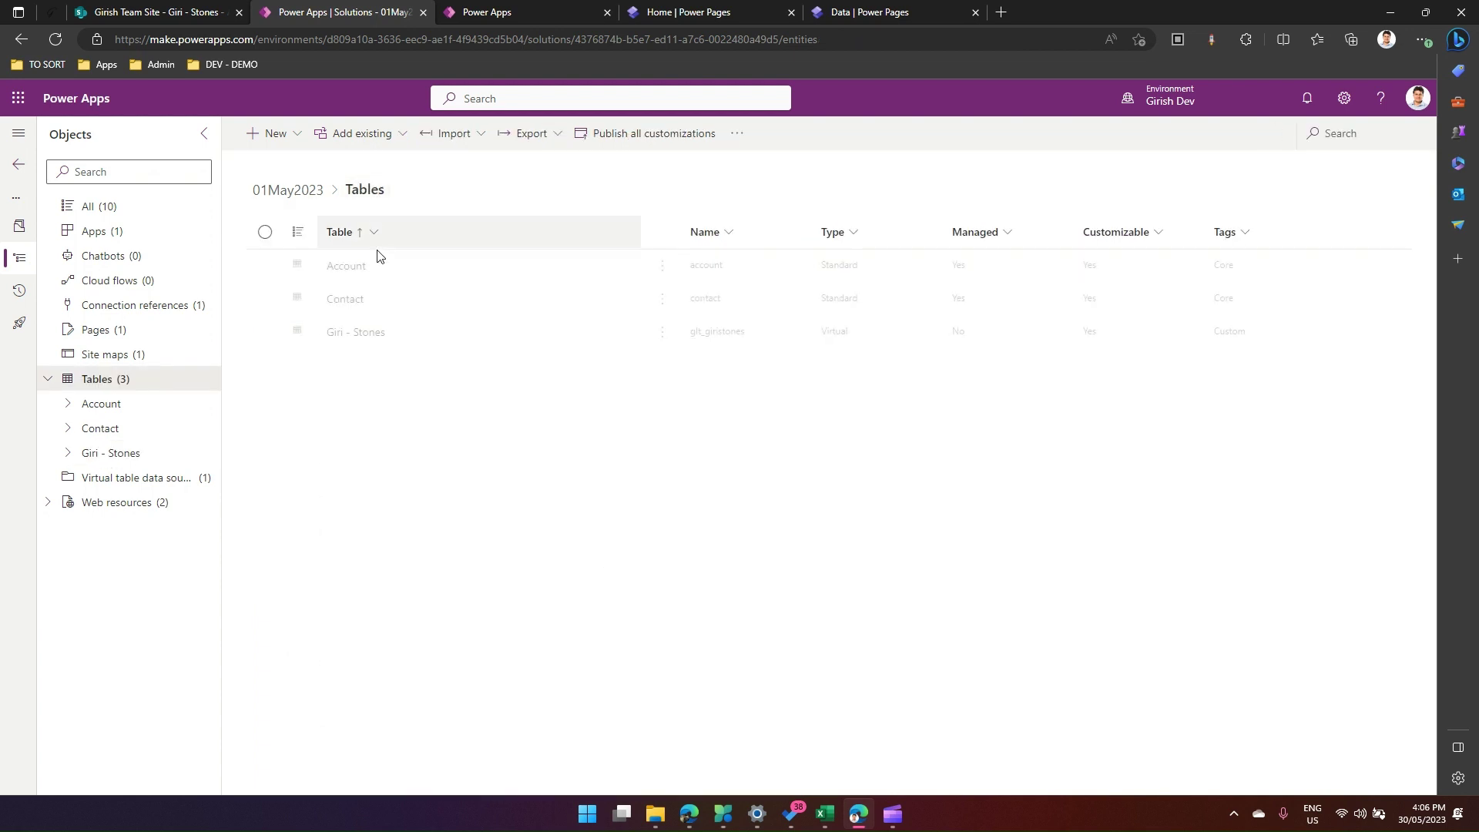
{"action": "left_click", "coordinate": [353, 333]}
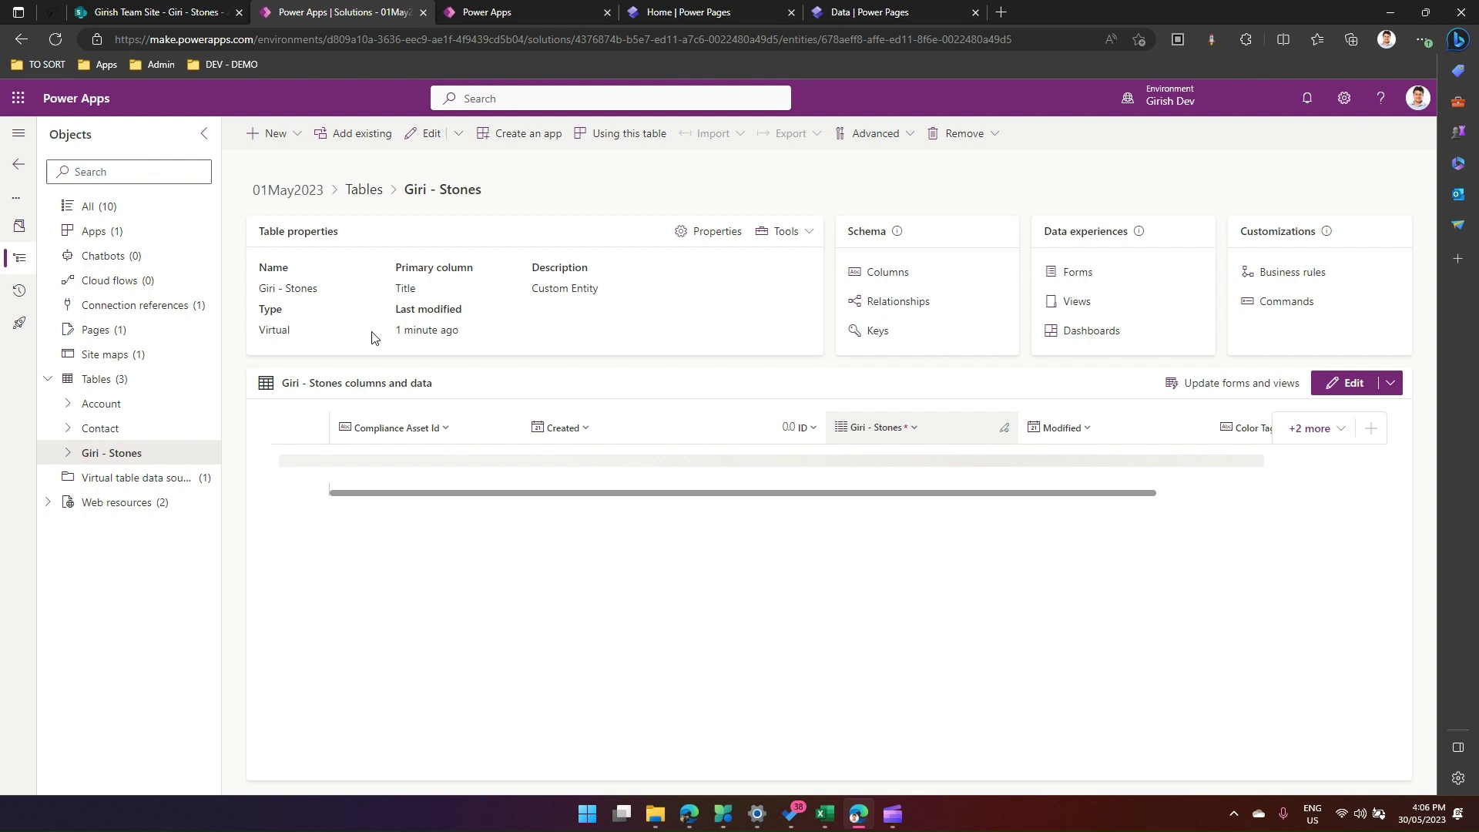
Limit the table's grid to the Giri - Stones, ID and Title columns and save
{"action": "left_click", "coordinate": [1341, 434]}
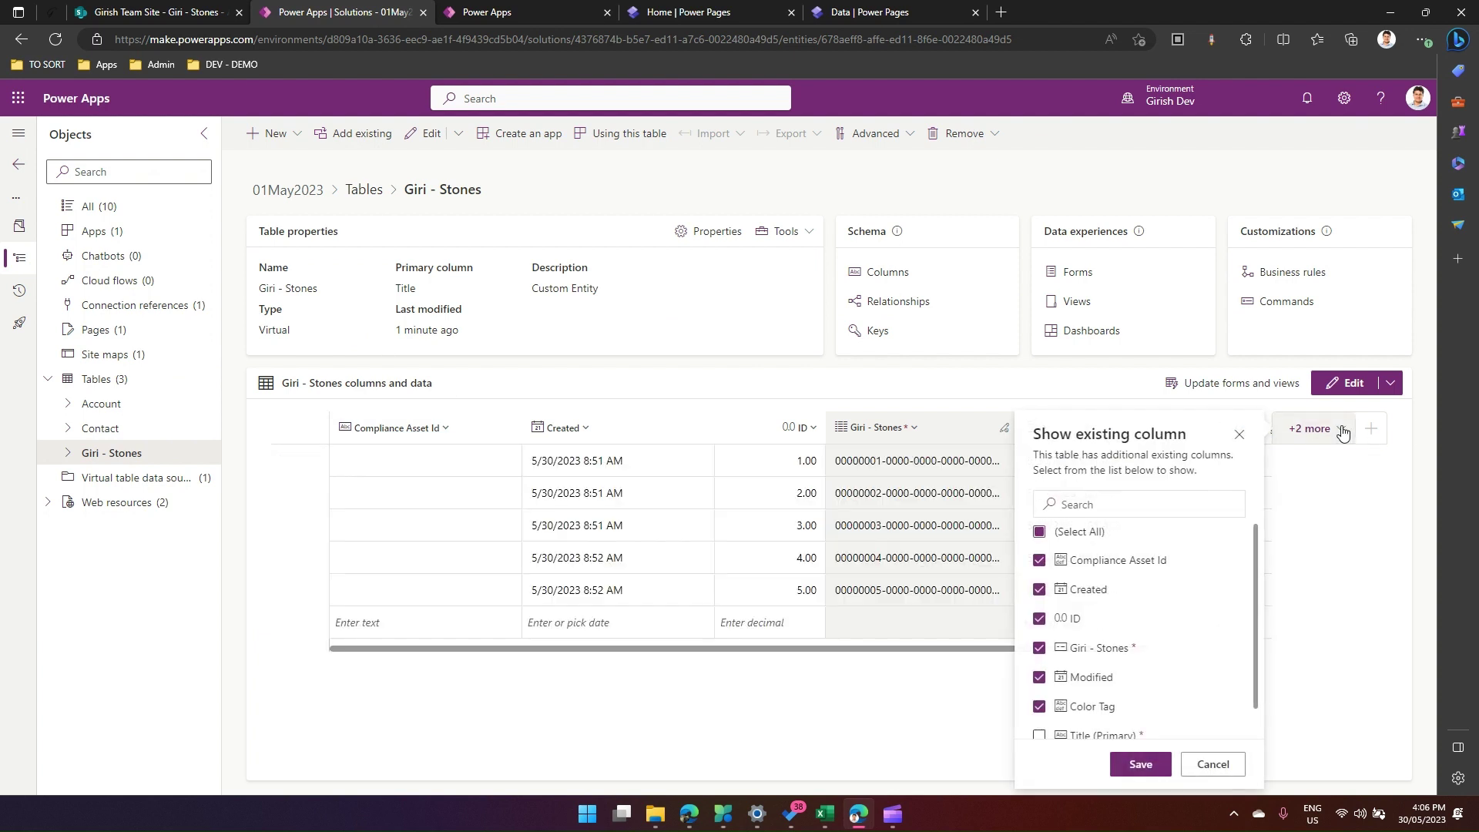
{"action": "left_click", "coordinate": [1039, 531]}
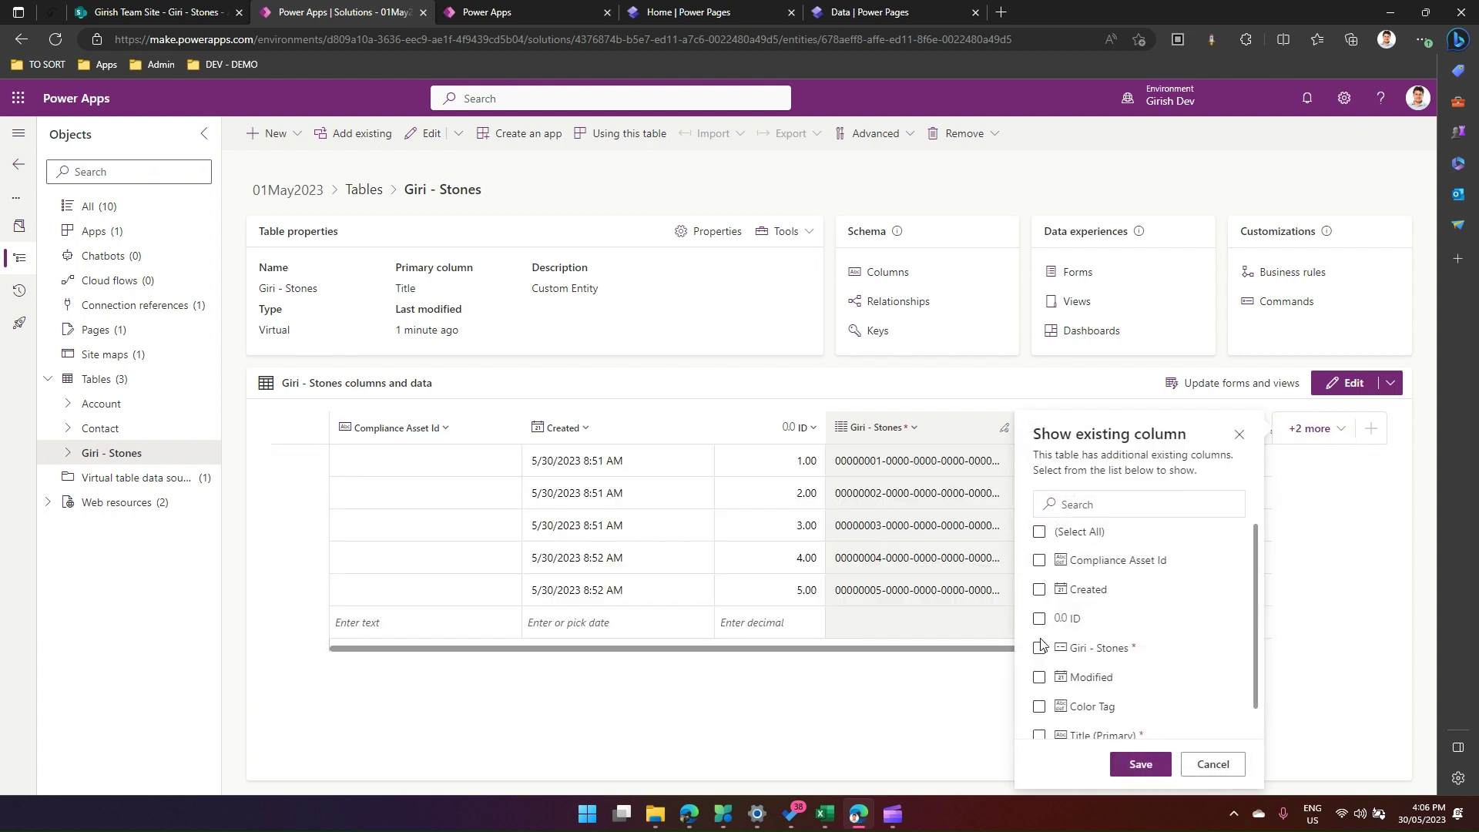
{"action": "left_click", "coordinate": [1039, 648]}
{"action": "left_click", "coordinate": [1039, 619]}
{"action": "scroll", "coordinate": [1261, 701], "scroll_direction": "down", "scroll_amount": 1}
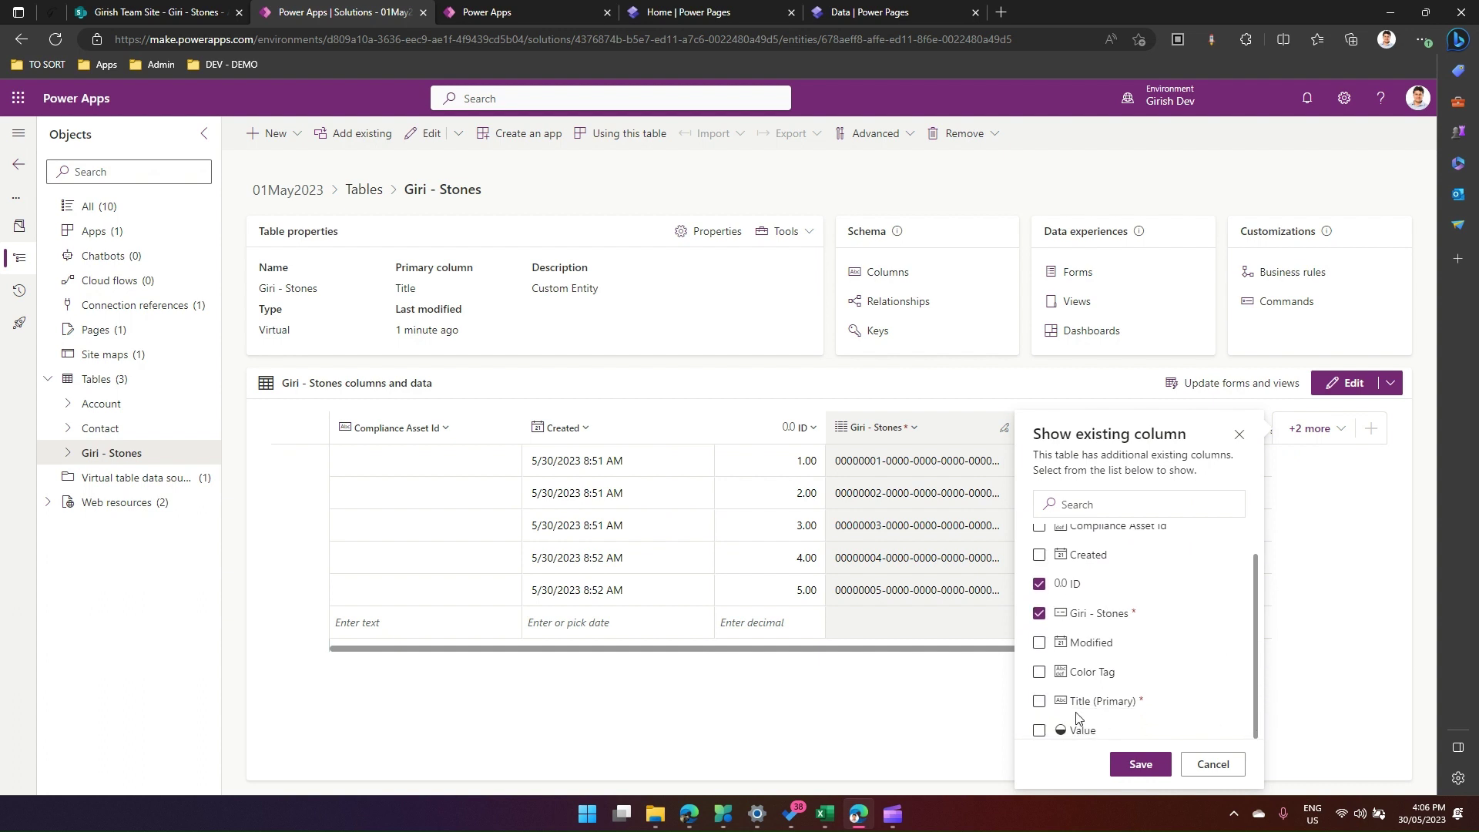
{"action": "left_click", "coordinate": [1039, 701]}
{"action": "left_click", "coordinate": [1137, 765]}
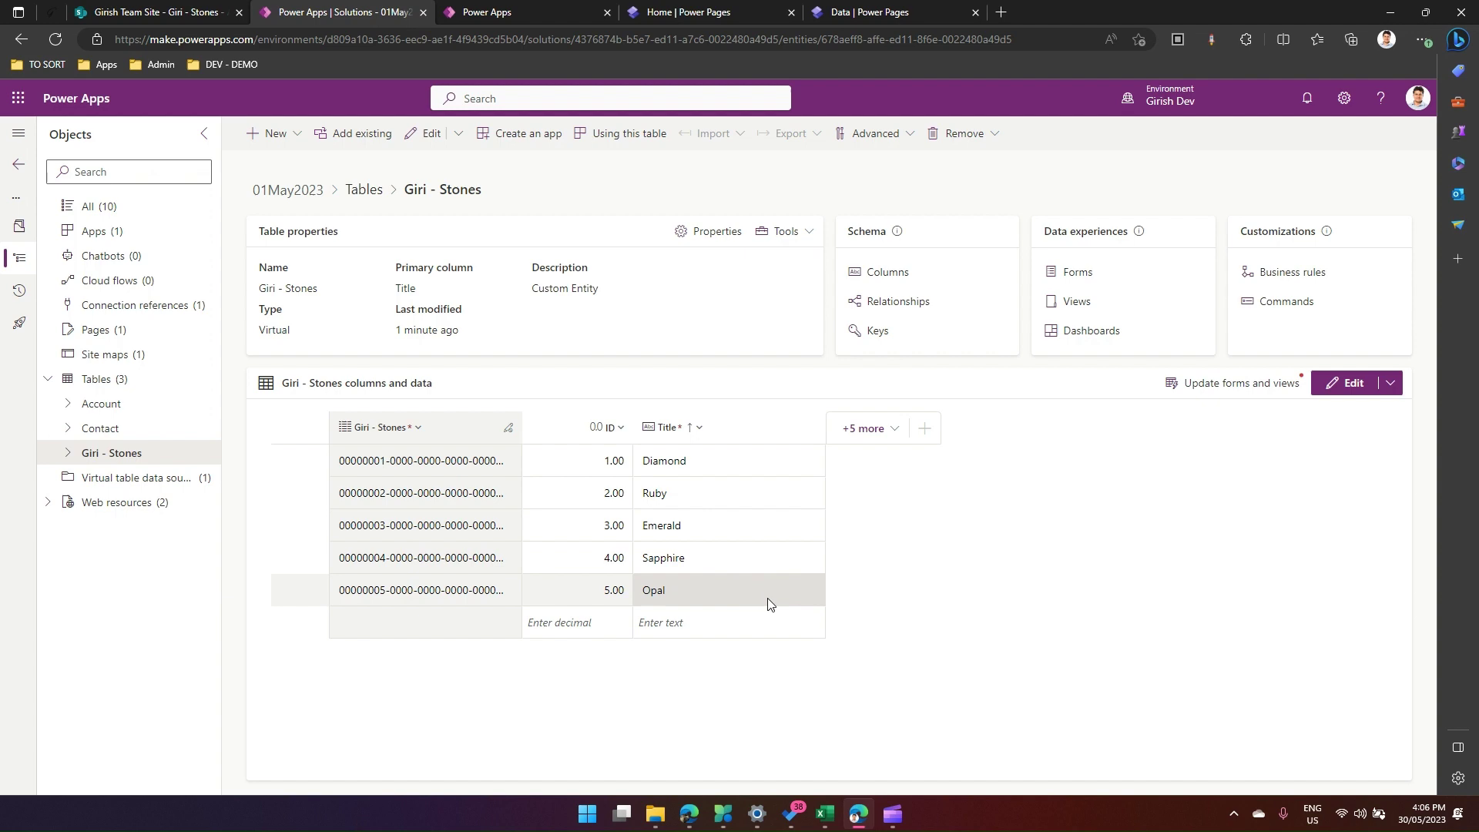
Search 'giri', open the Giri - Stones table's data, and add the Giri - Stones column
{"action": "left_click", "coordinate": [854, 8]}
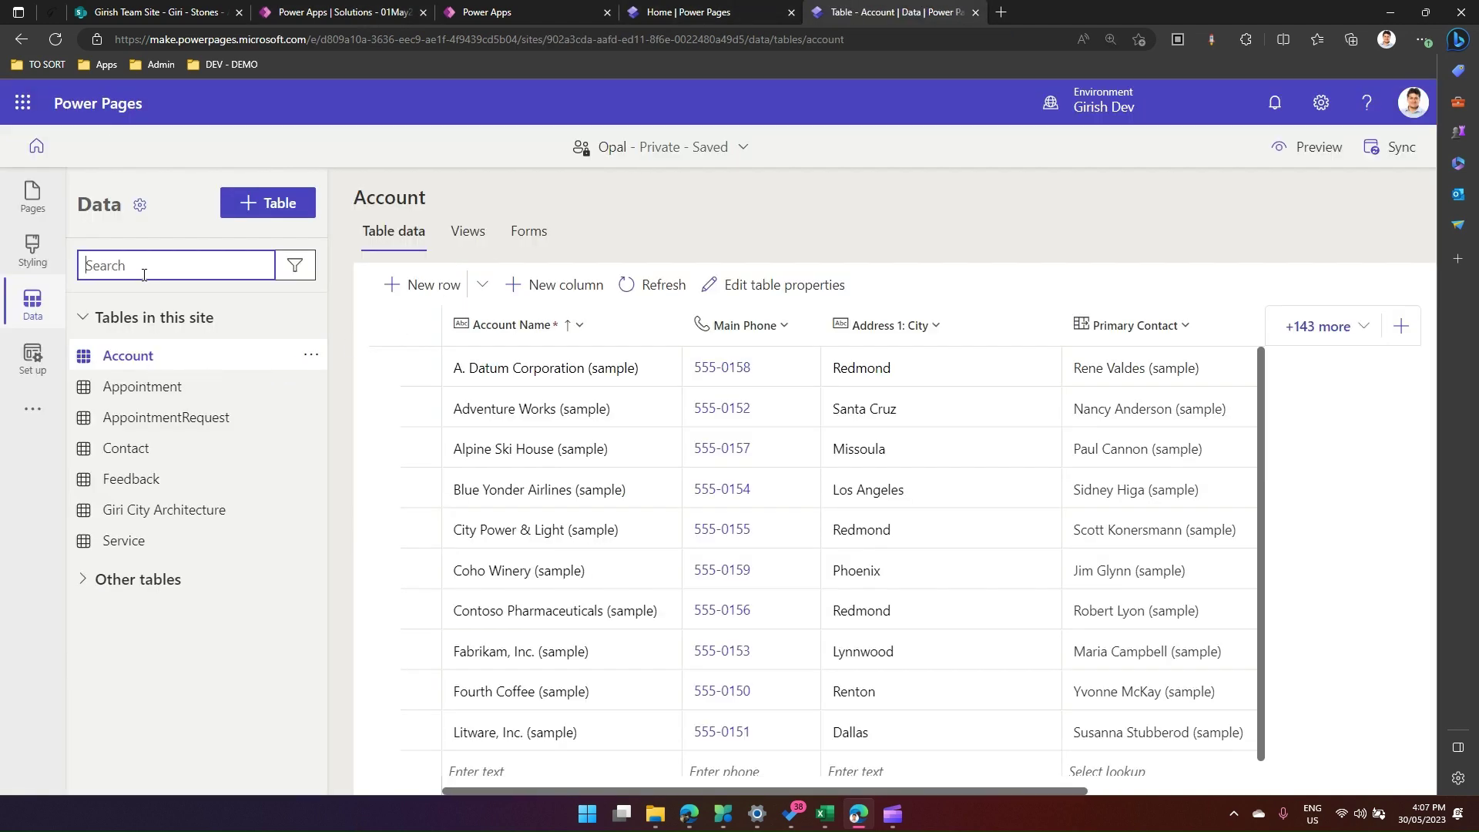
{"action": "type", "text": "giri"}
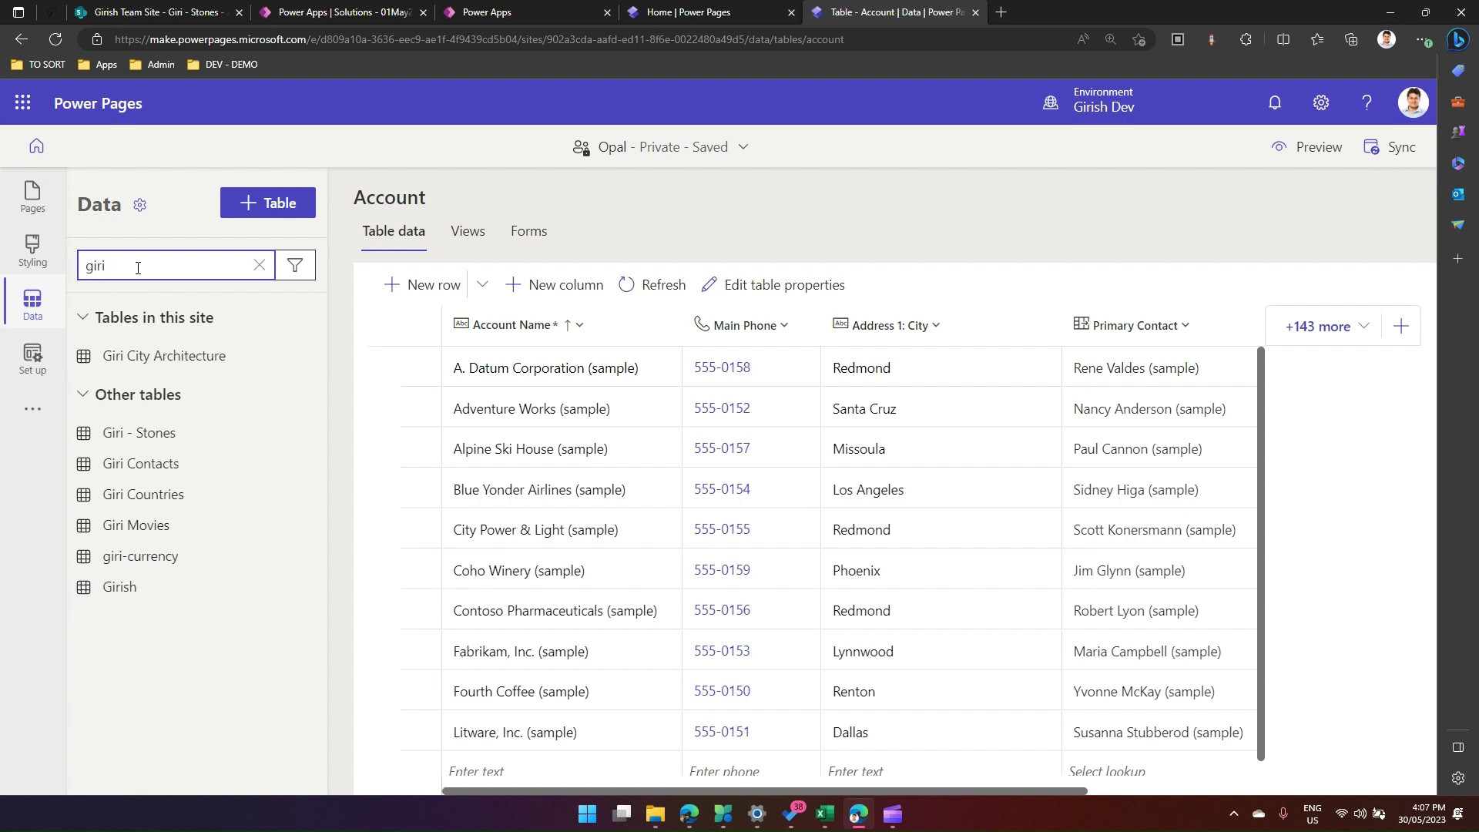
{"action": "left_click", "coordinate": [144, 435]}
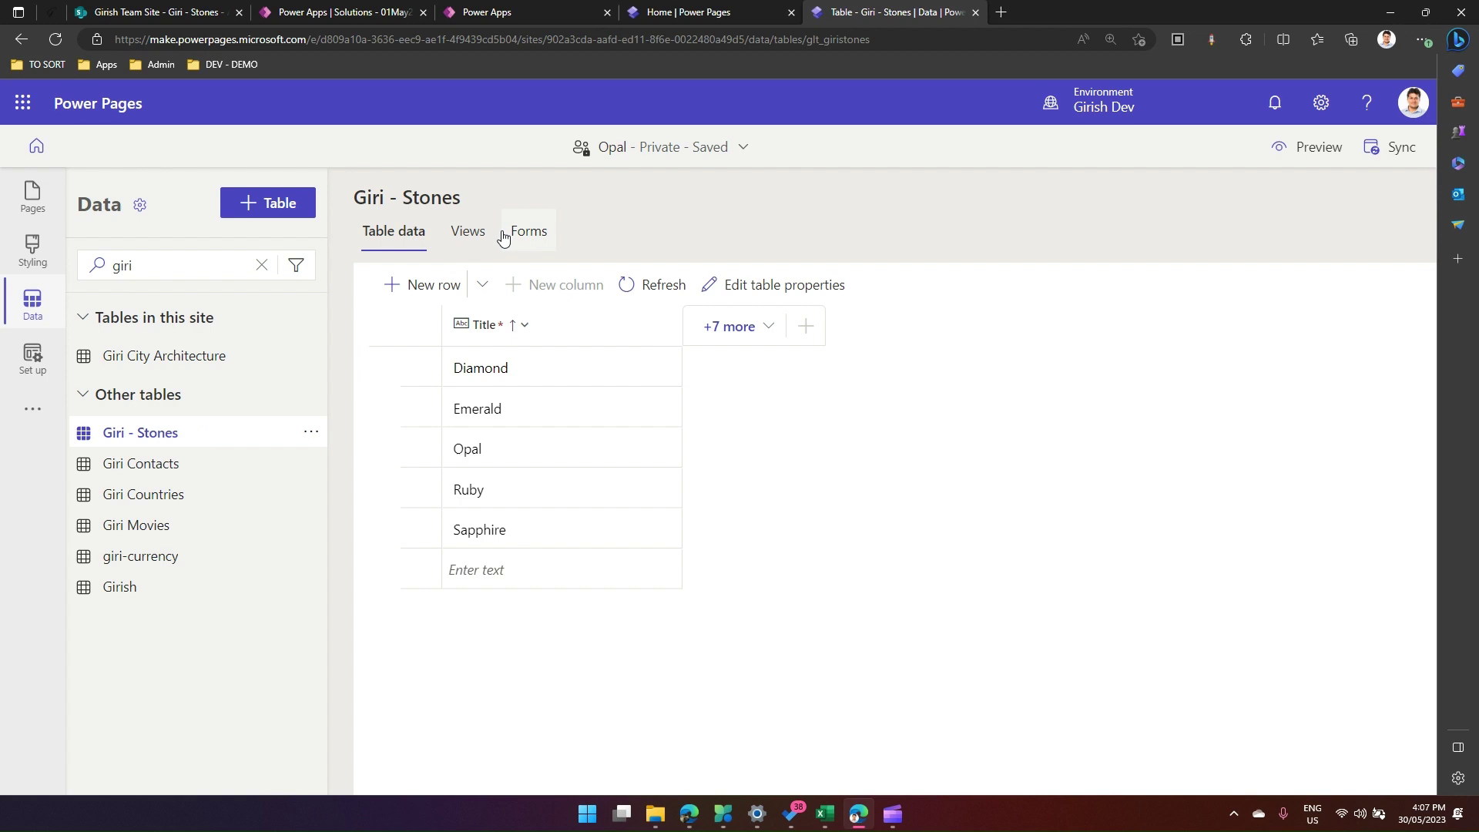
{"action": "left_click", "coordinate": [774, 332]}
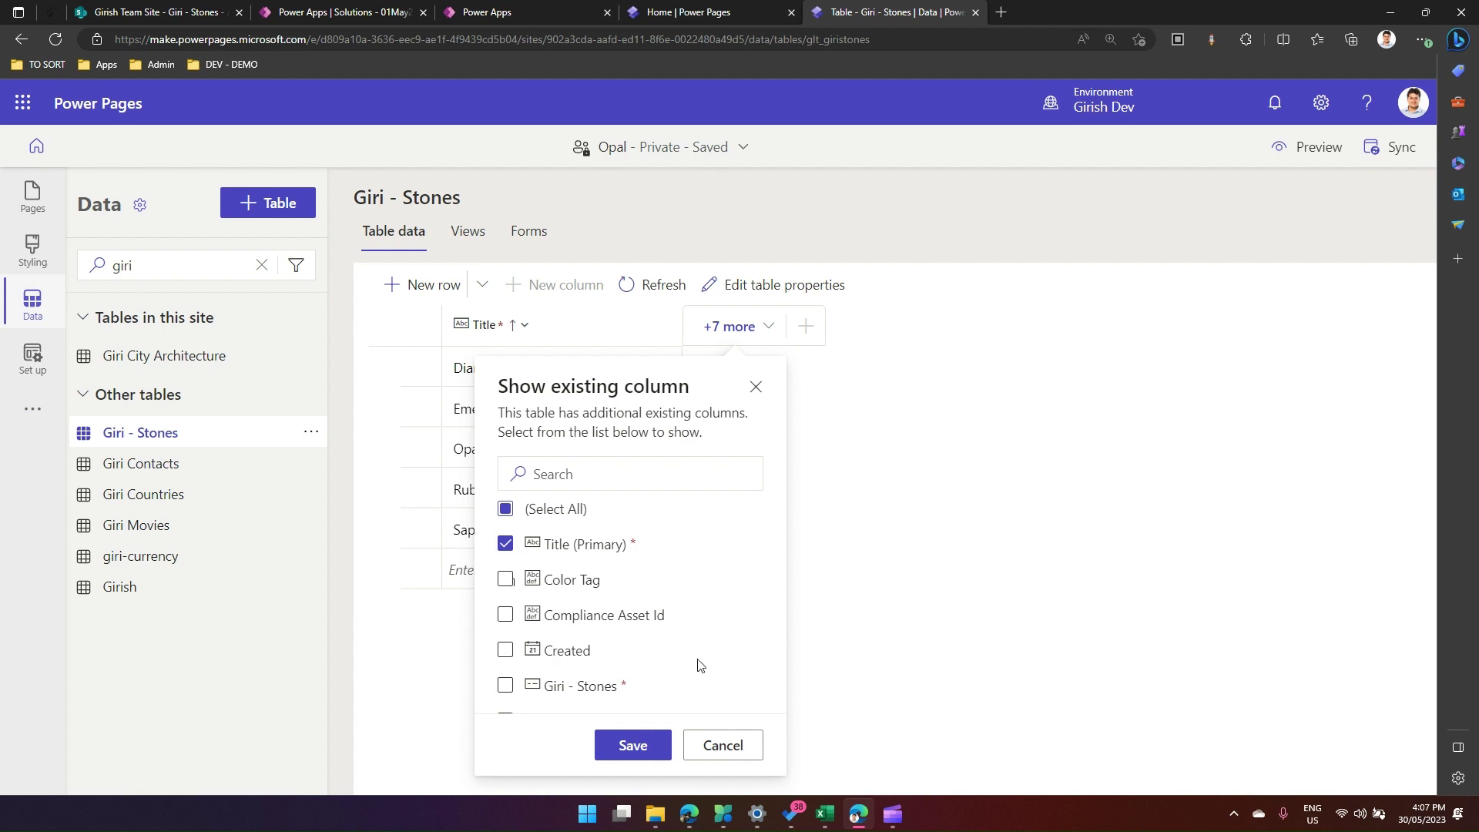
{"action": "left_click", "coordinate": [506, 686]}
{"action": "left_click", "coordinate": [618, 745]}
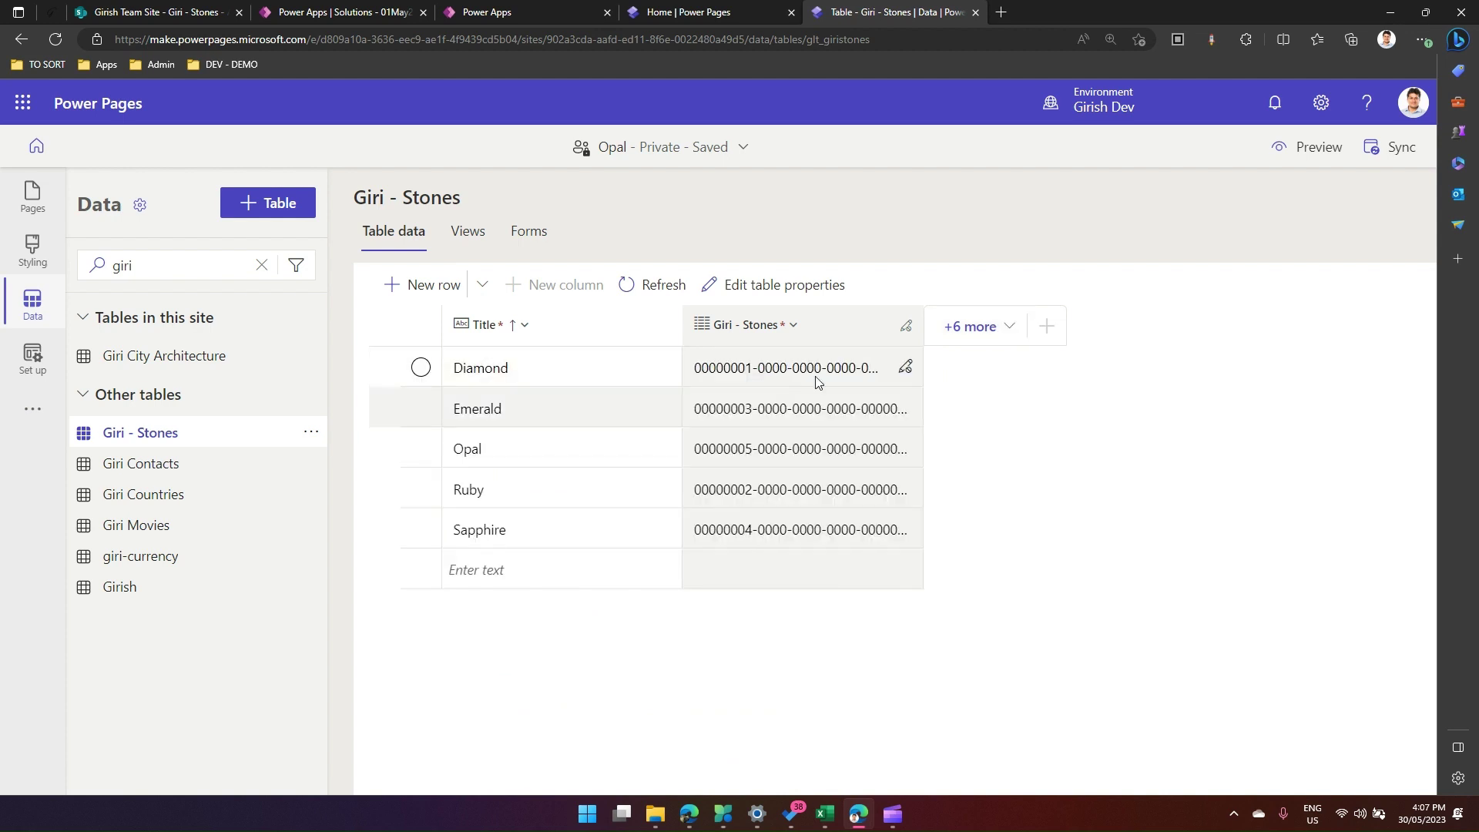
Add the ID column via the column search and hide the Giri - Stones column
{"action": "left_click", "coordinate": [994, 330]}
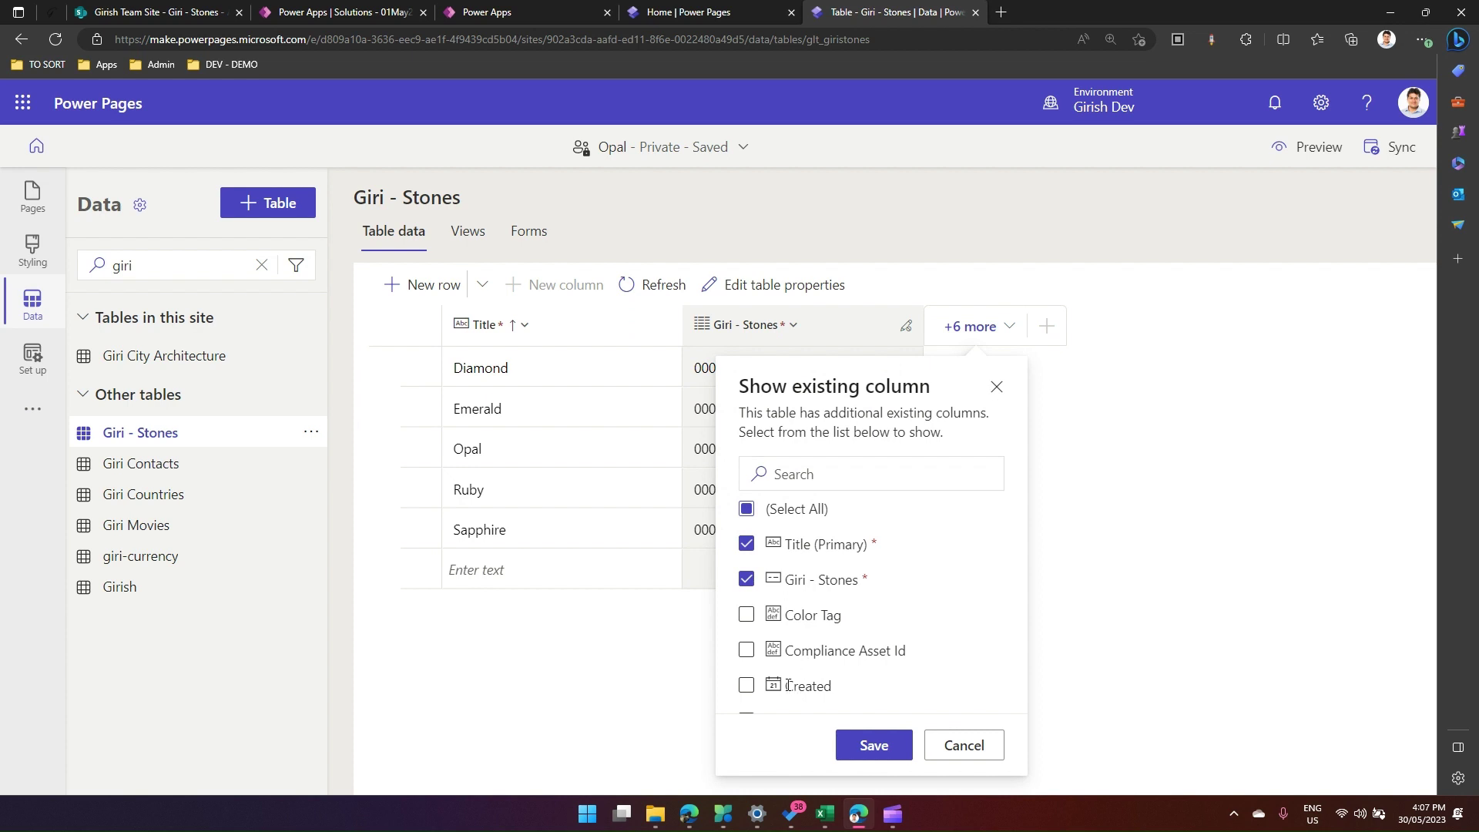
{"action": "left_click", "coordinate": [890, 470]}
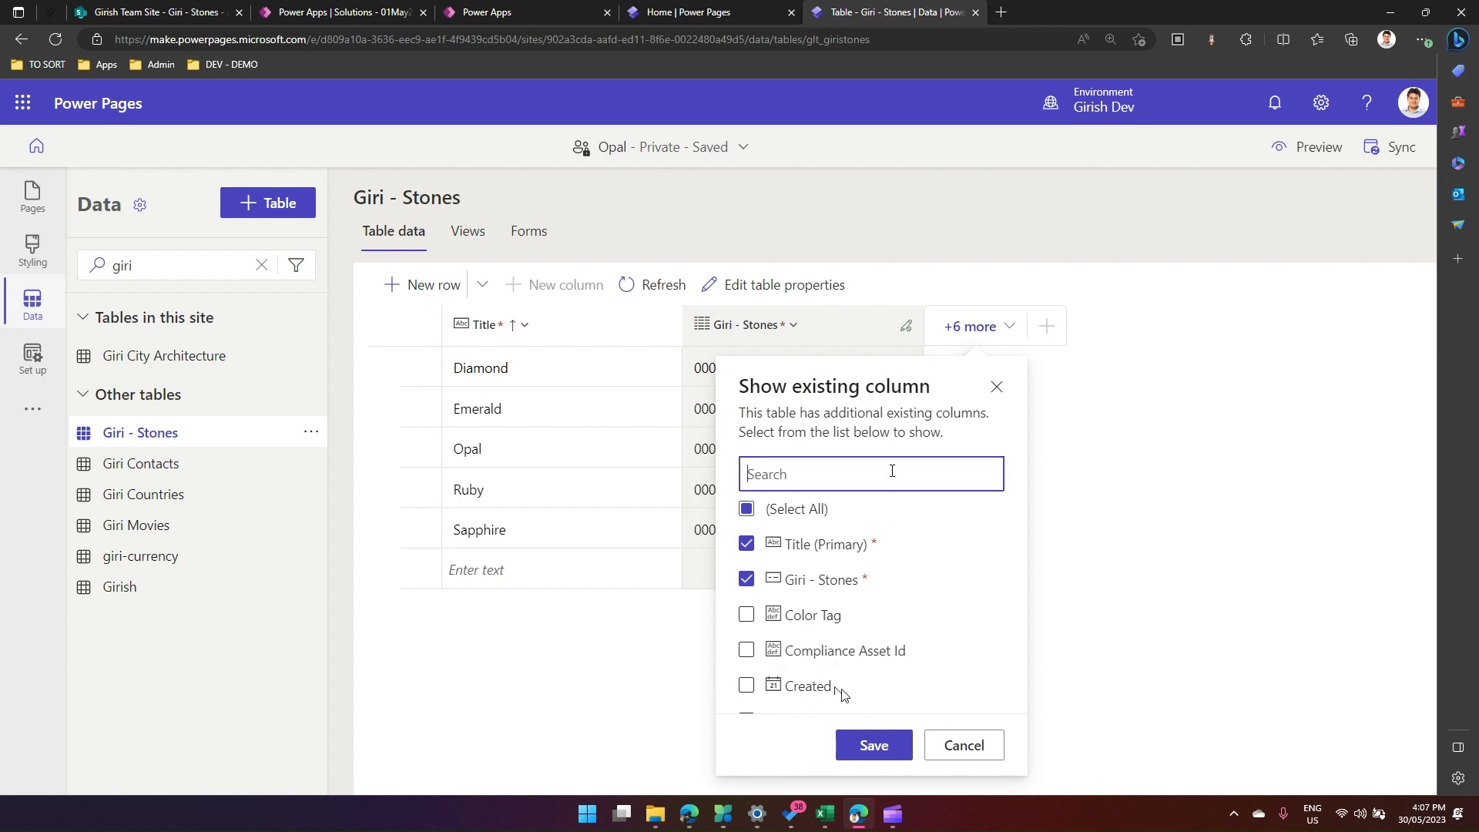
{"action": "left_click", "coordinate": [505, 9]}
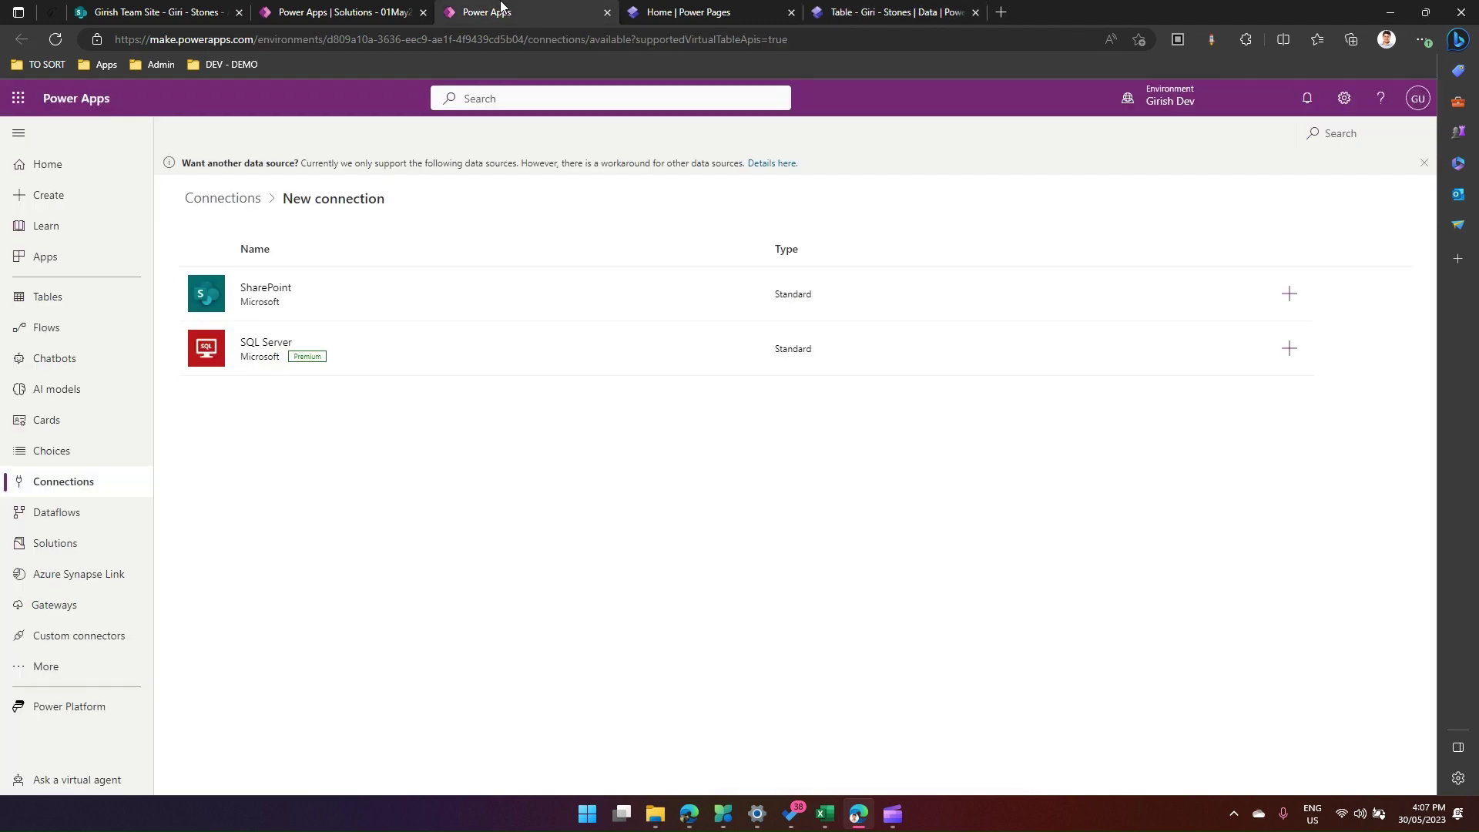
{"action": "left_click", "coordinate": [327, 17]}
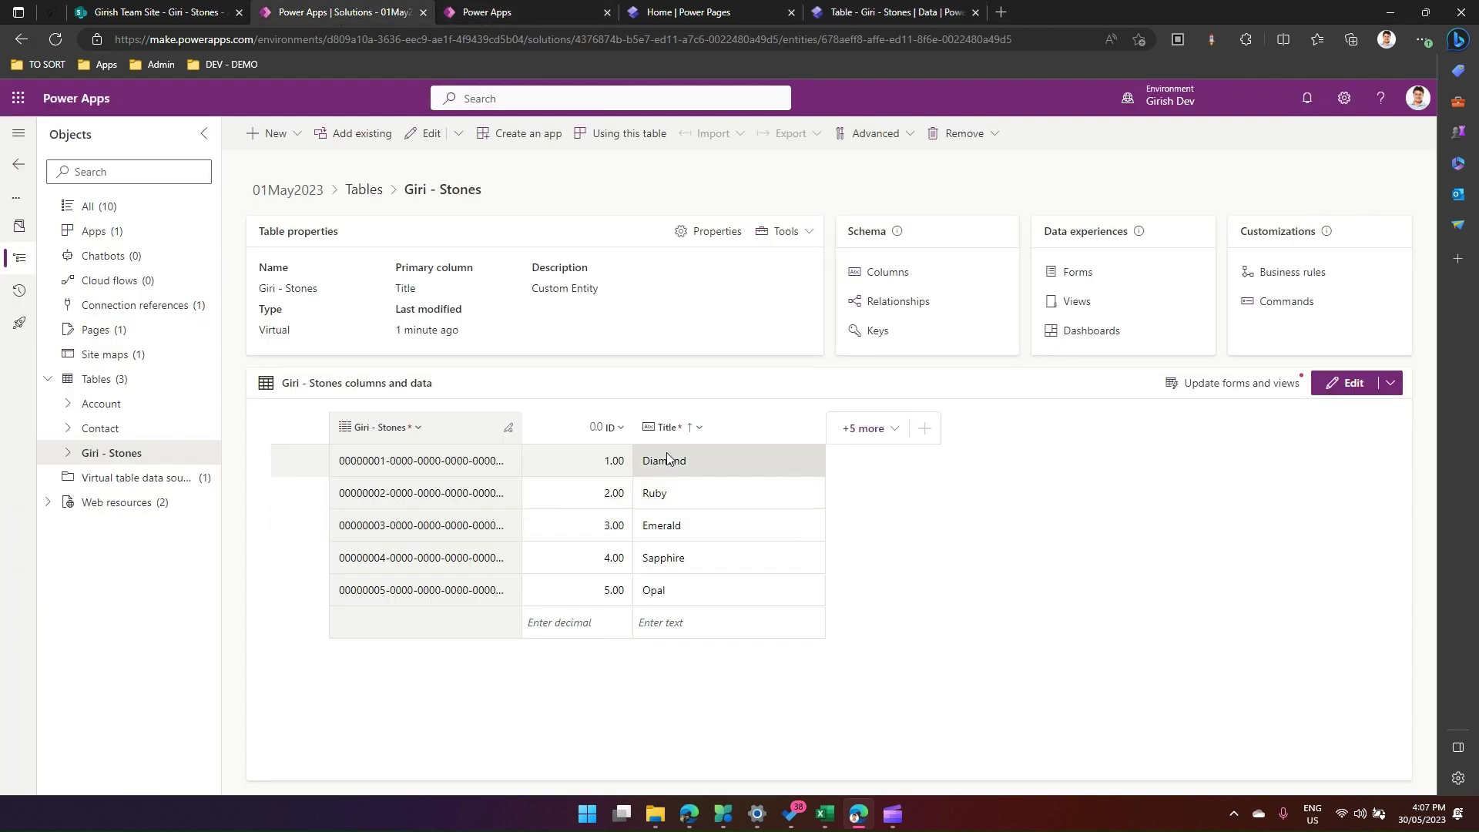
{"action": "left_click", "coordinate": [693, 11]}
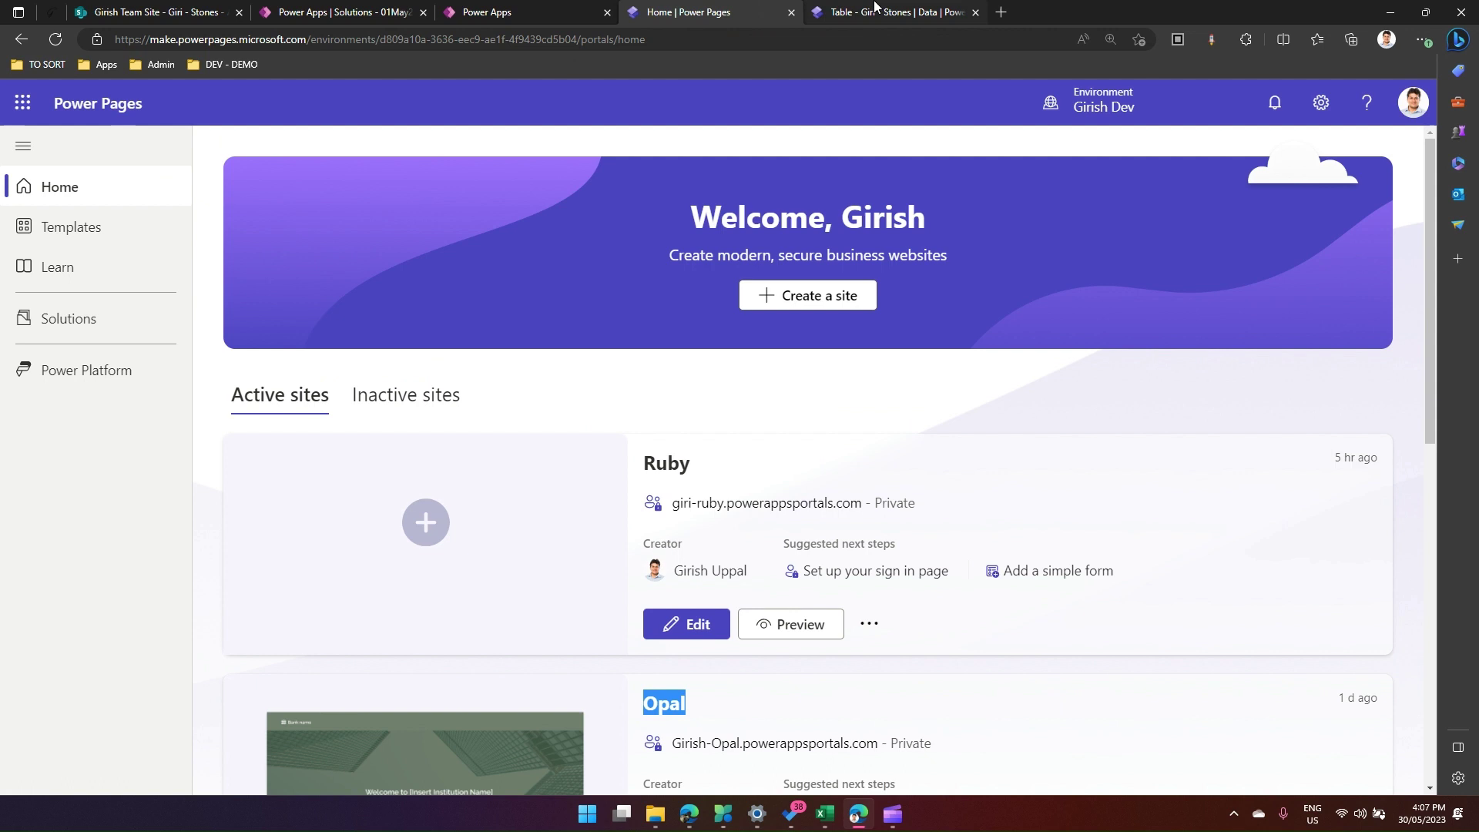
{"action": "left_click", "coordinate": [893, 11]}
{"action": "type", "text": "id"}
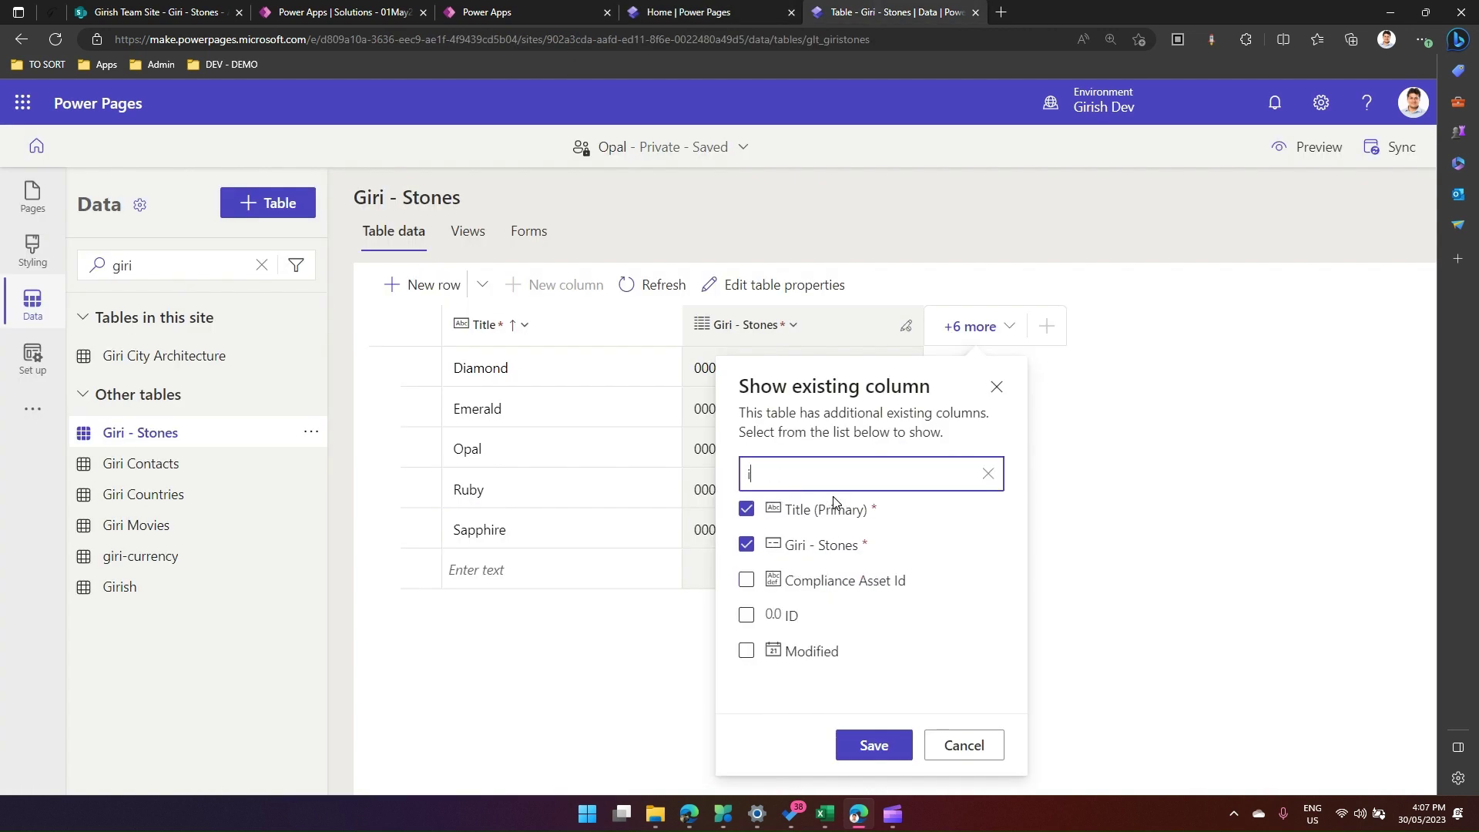
{"action": "left_click", "coordinate": [746, 544]}
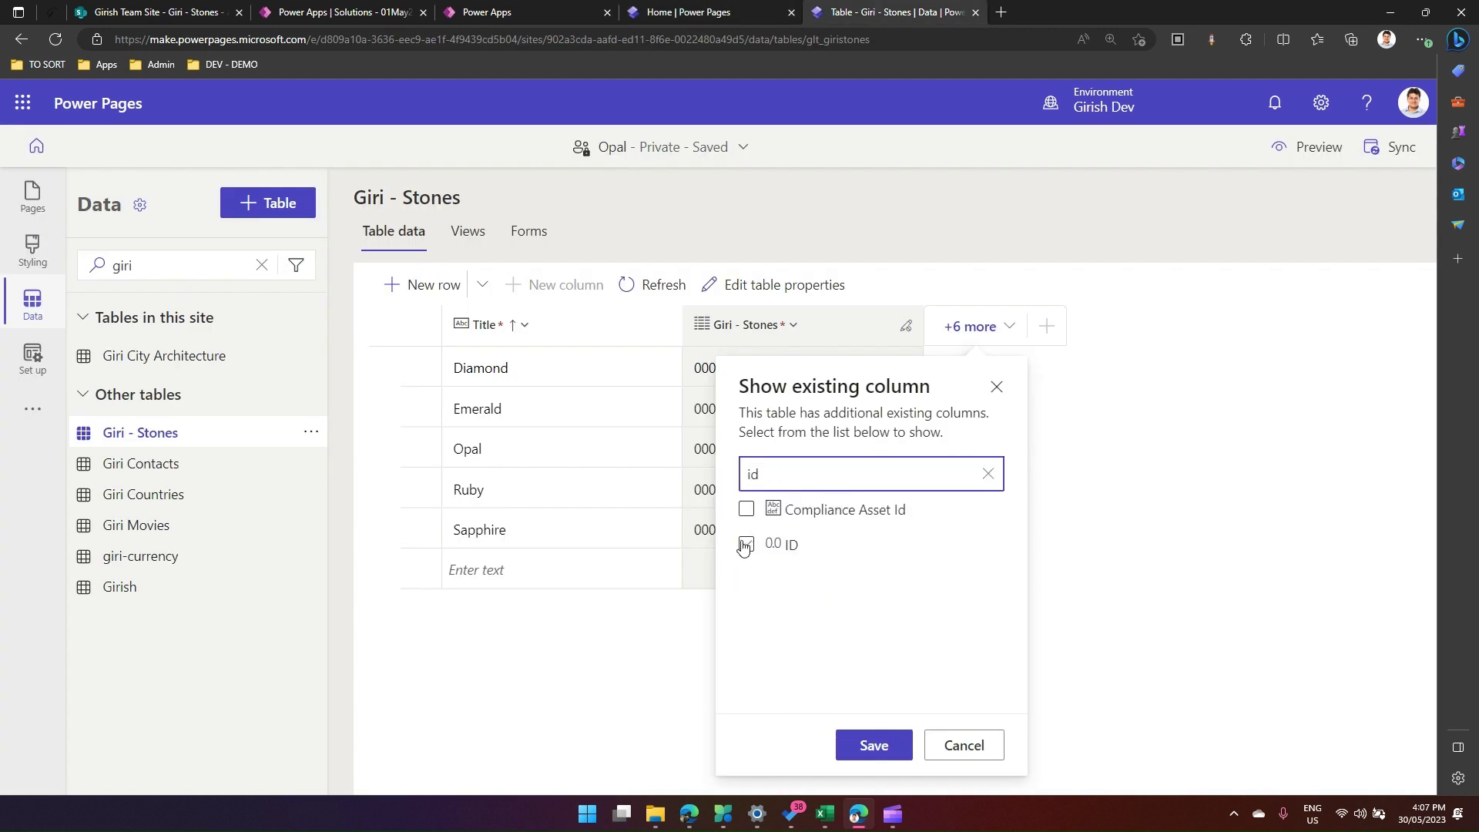
{"action": "left_click", "coordinate": [866, 743]}
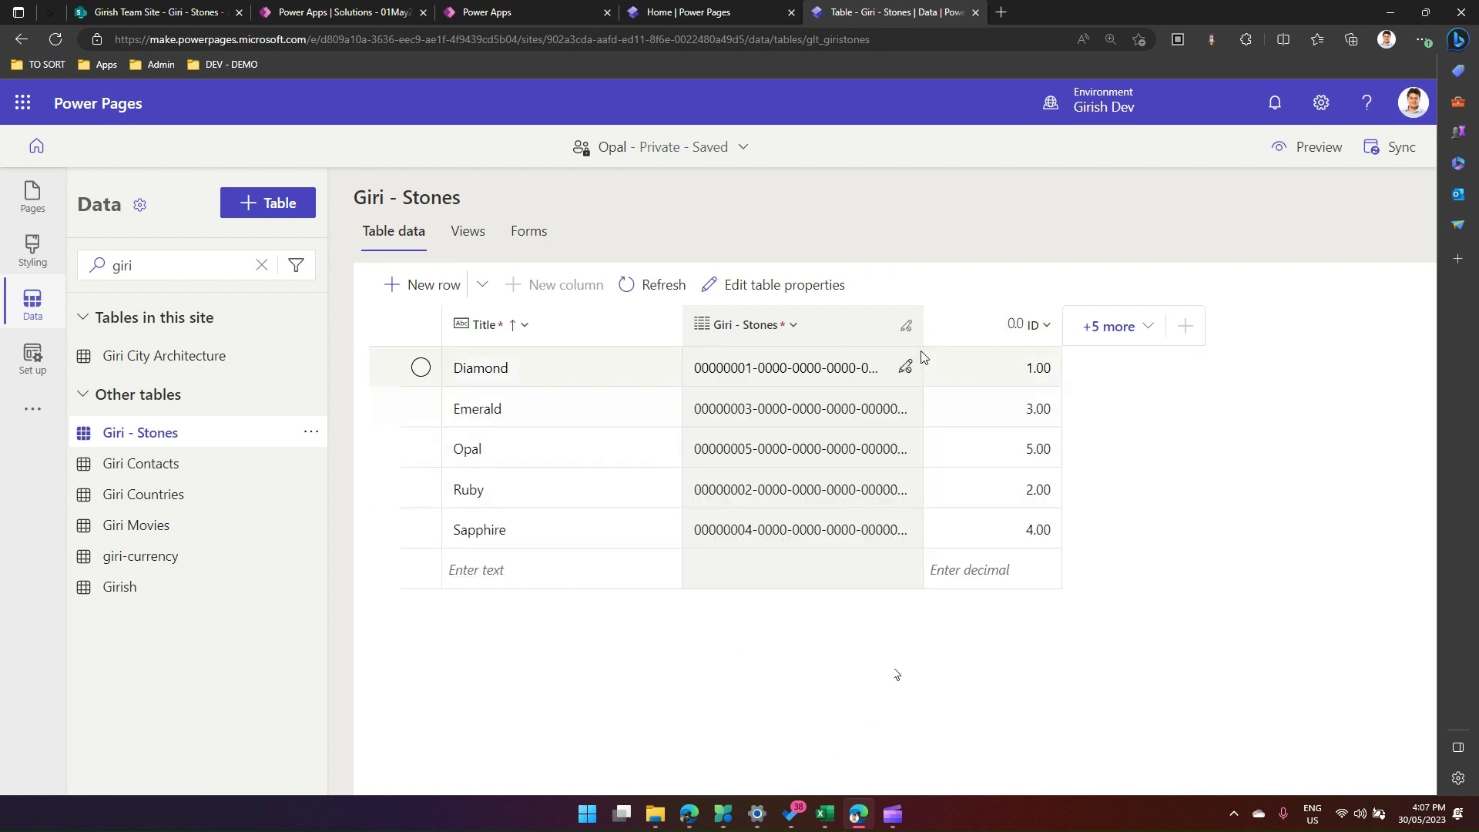
{"action": "left_click", "coordinate": [907, 330]}
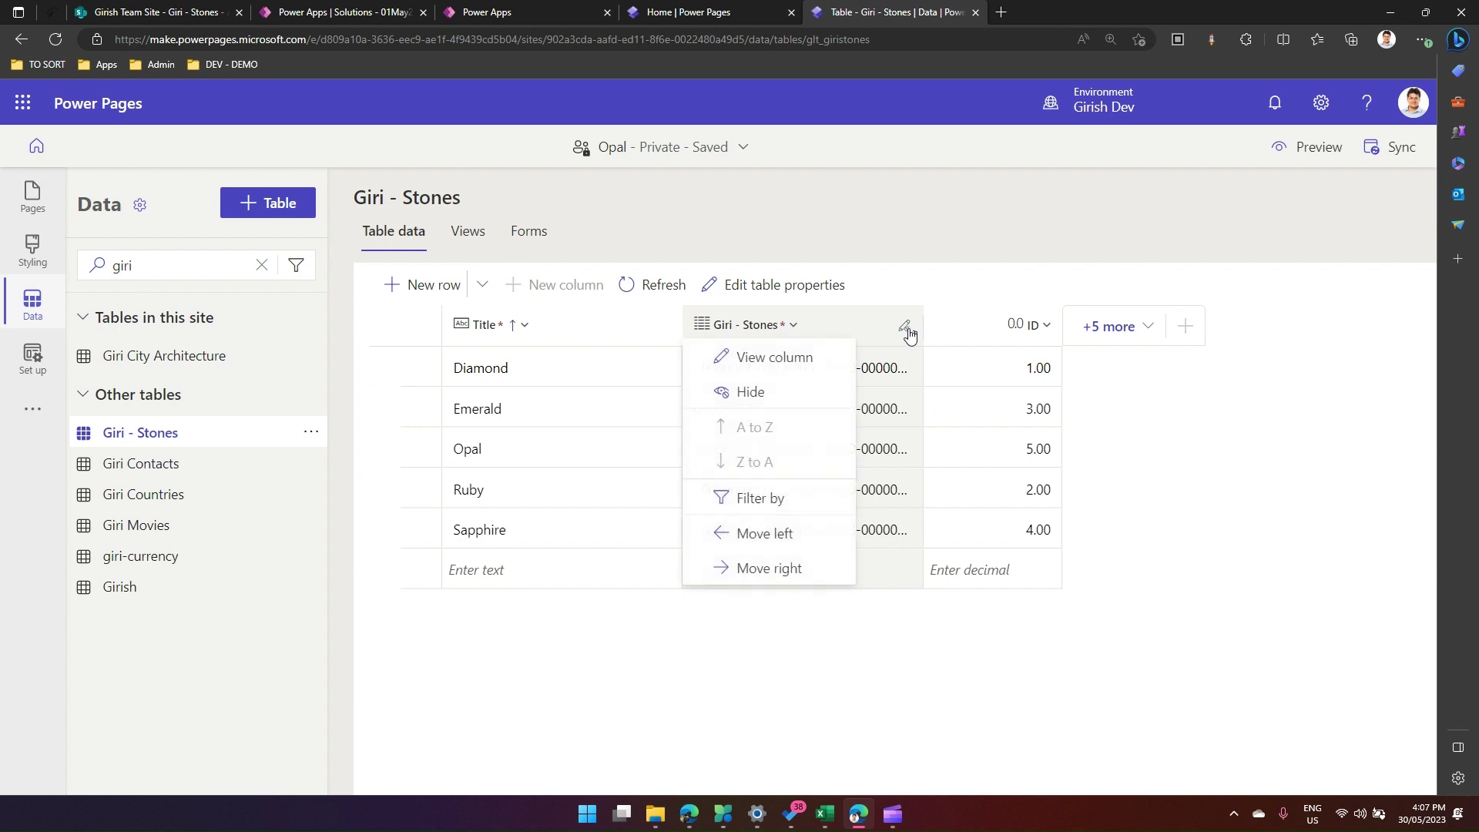
{"action": "left_click", "coordinate": [760, 394]}
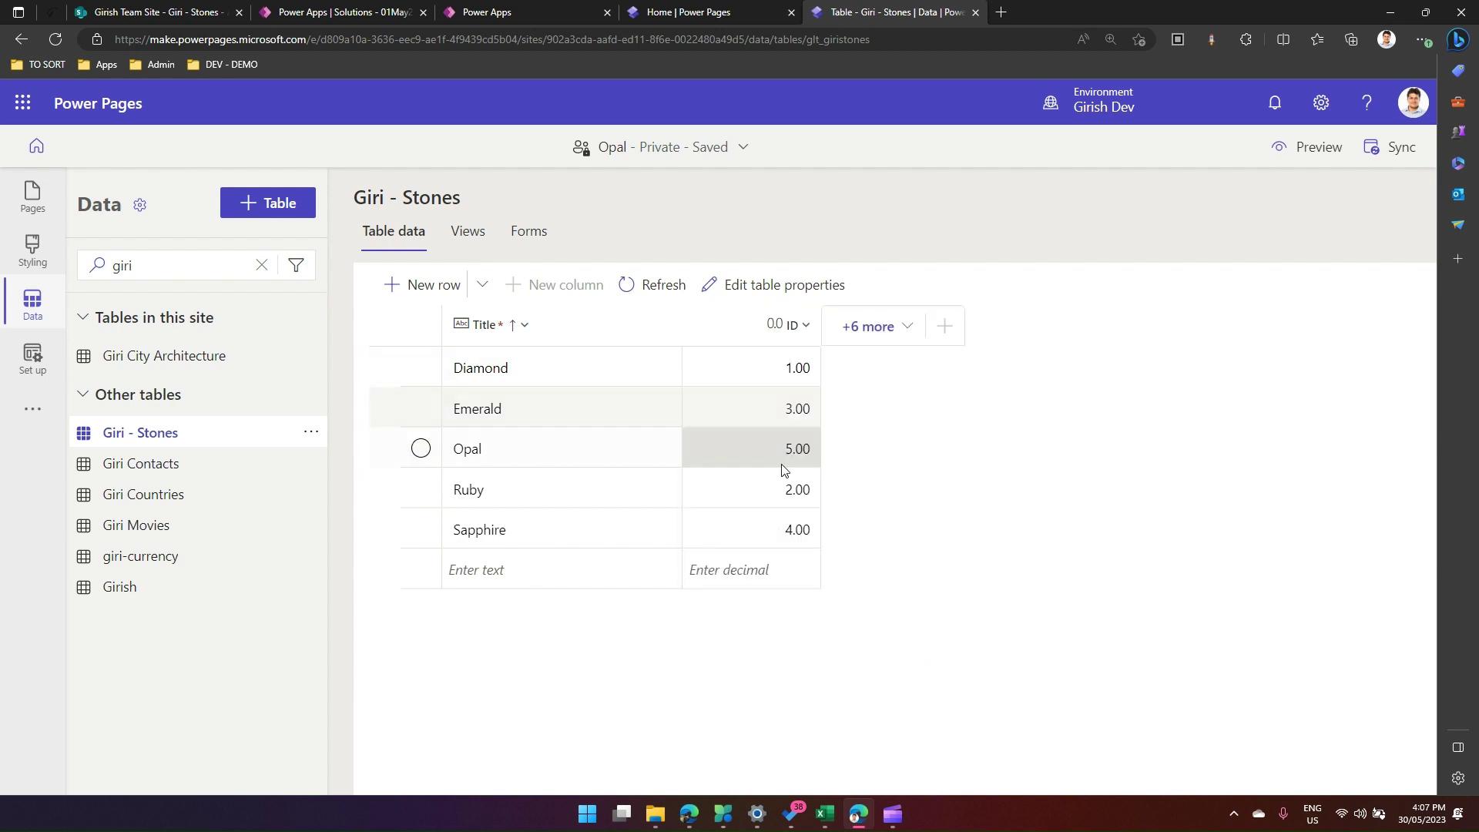
Create a new view of the Giri - Stones table named 'Stone View'
{"action": "left_click", "coordinate": [472, 233]}
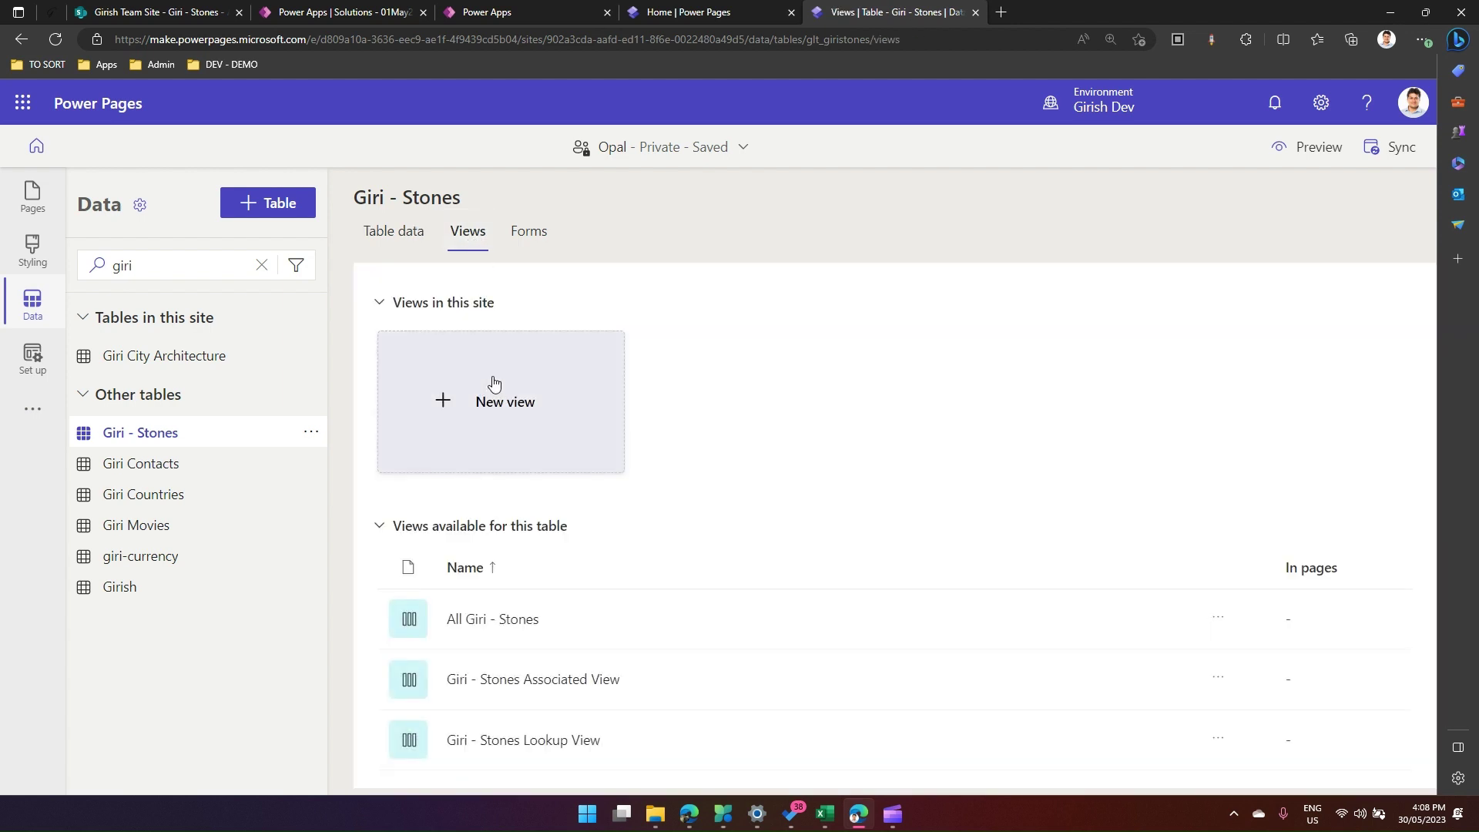
{"action": "left_click", "coordinate": [503, 419]}
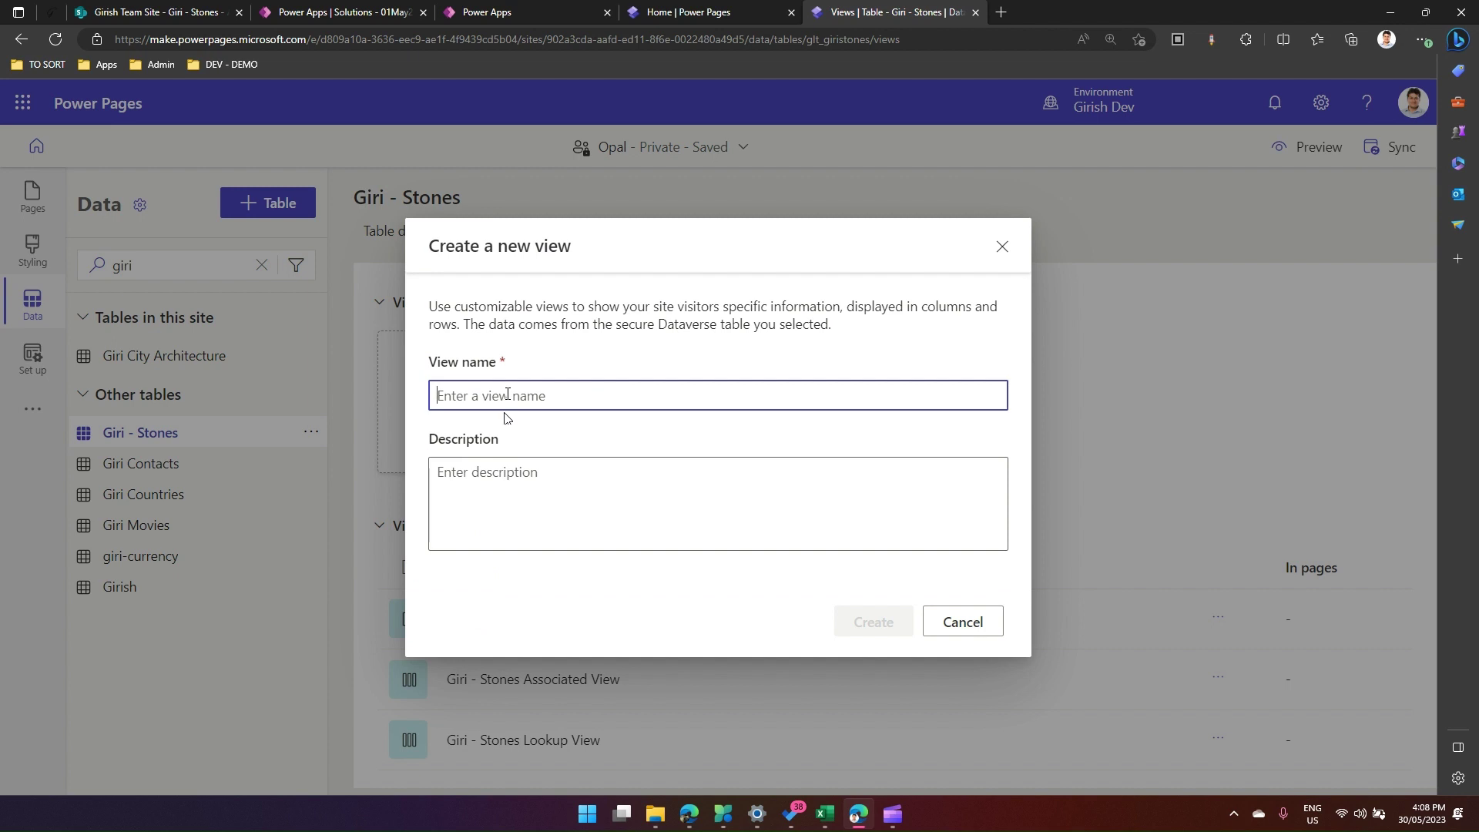
{"action": "type", "text": "Stone View"}
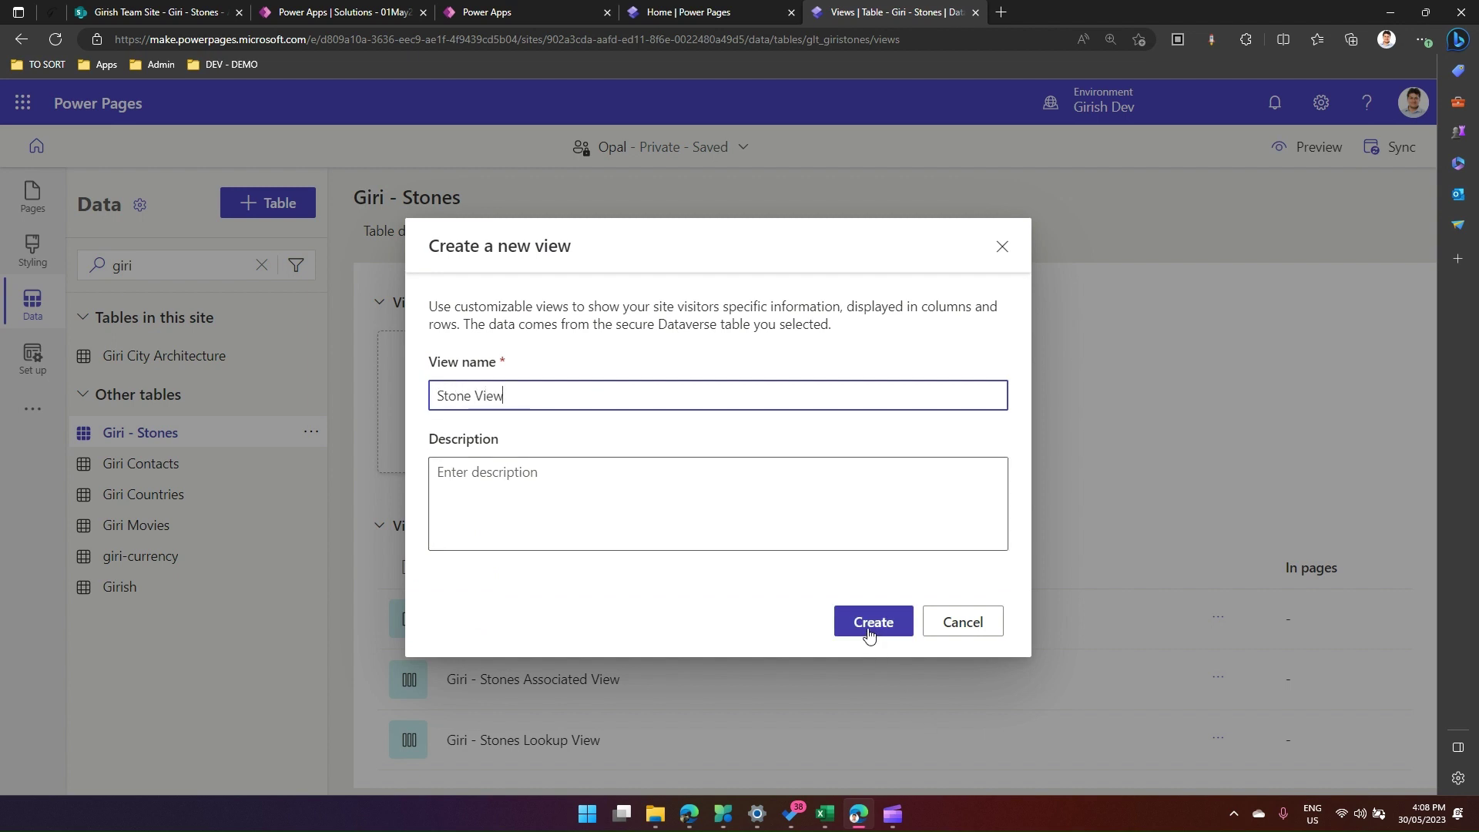
{"action": "left_click", "coordinate": [868, 624]}
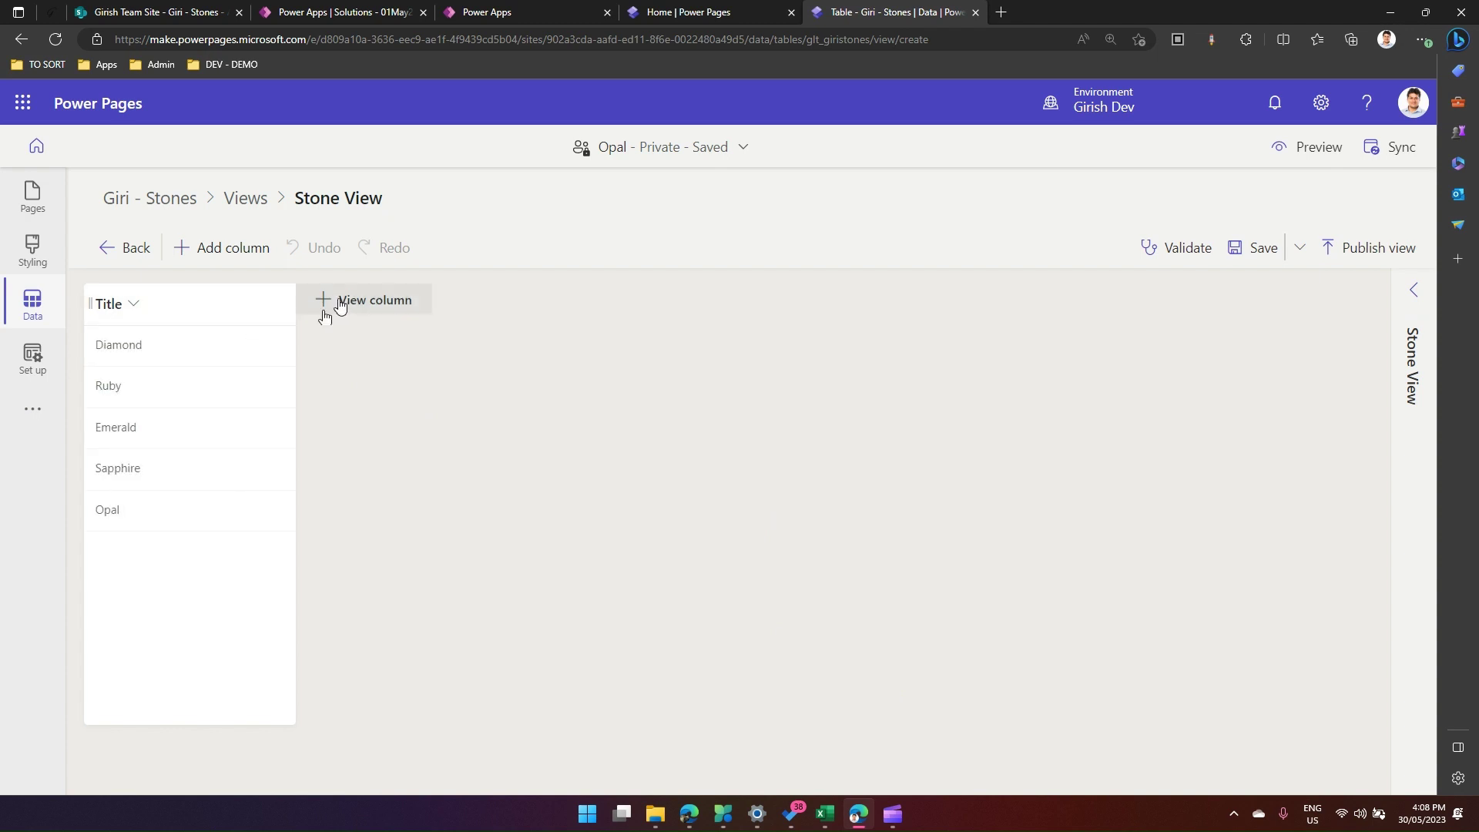
Add the ID column beside Title, then save and publish Stone View
{"action": "left_click", "coordinate": [220, 247]}
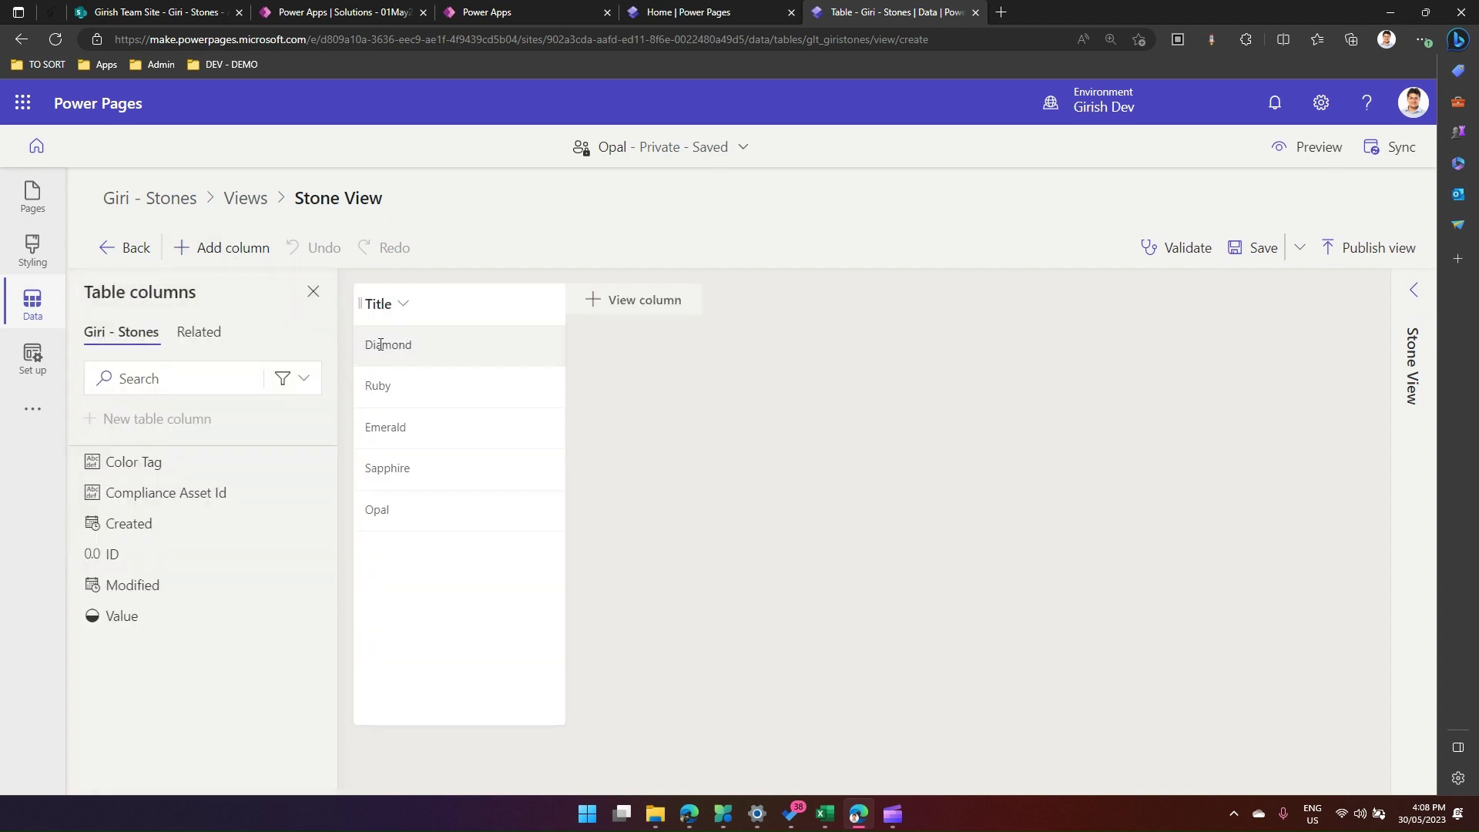
{"action": "left_click", "coordinate": [139, 555]}
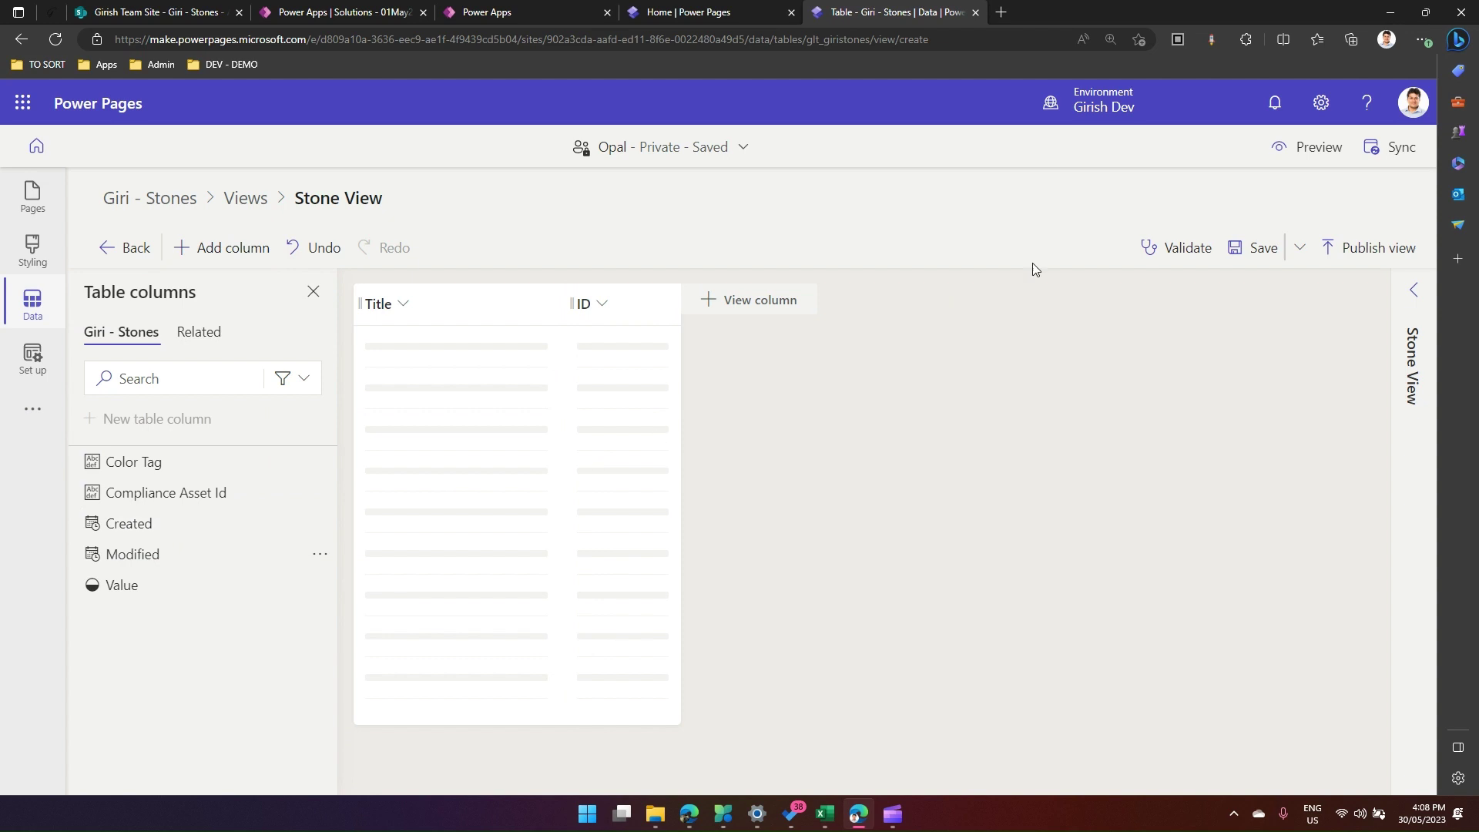
{"action": "left_click", "coordinate": [1242, 254]}
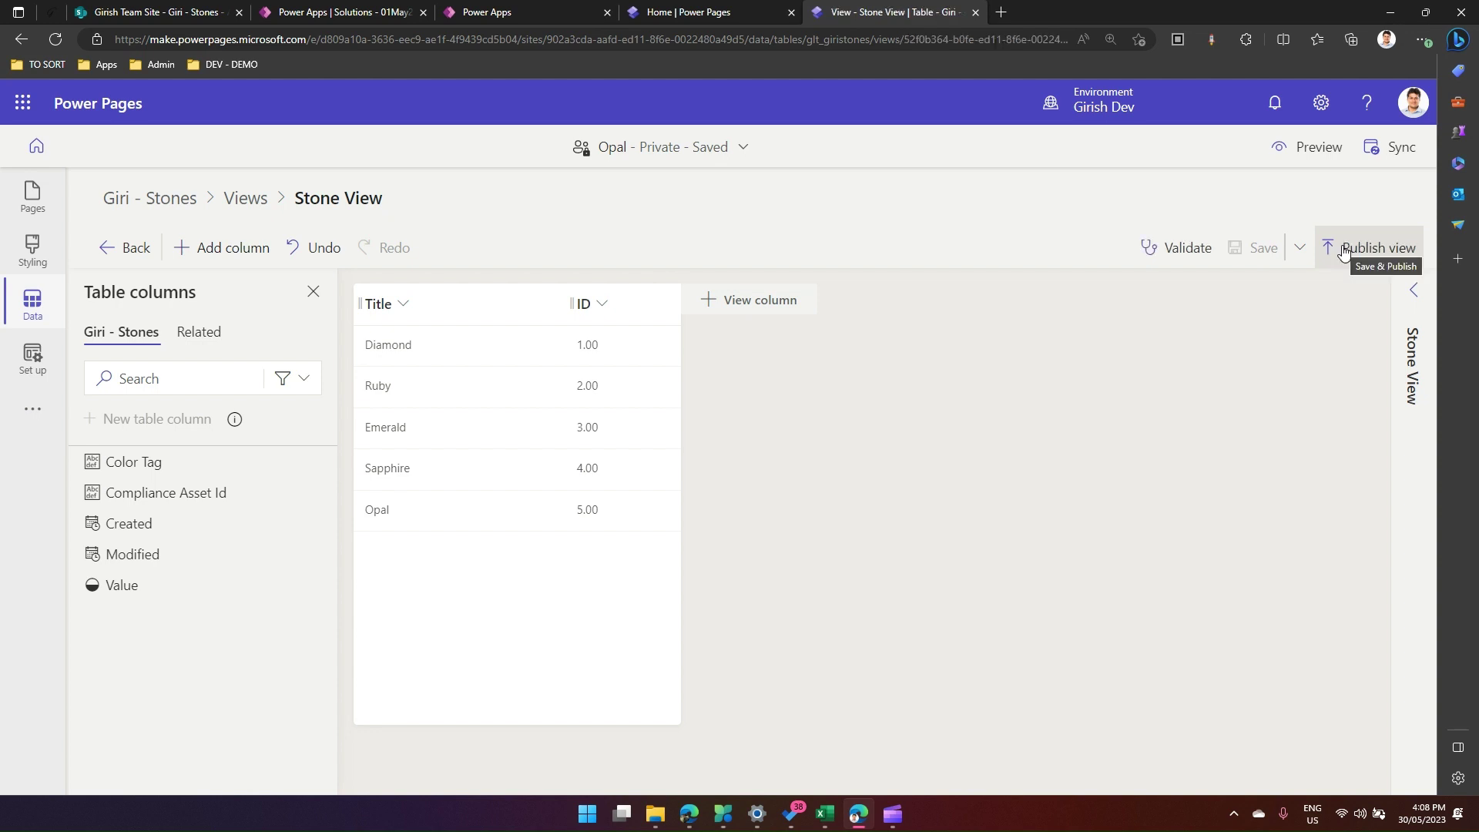
{"action": "left_click", "coordinate": [1342, 251]}
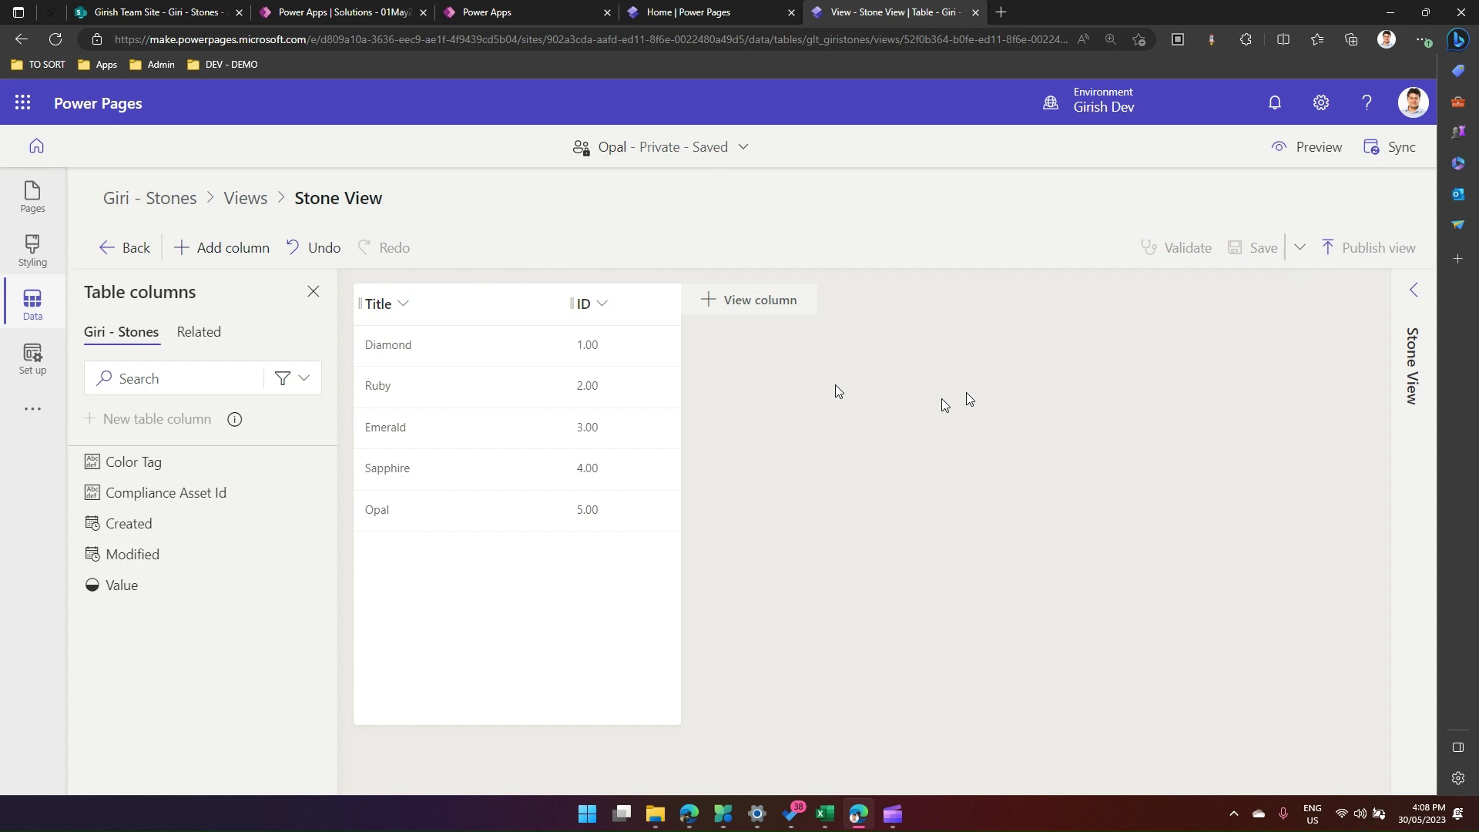
Open the Stones List page and start a new list in its empty section
{"action": "left_click", "coordinate": [672, 12]}
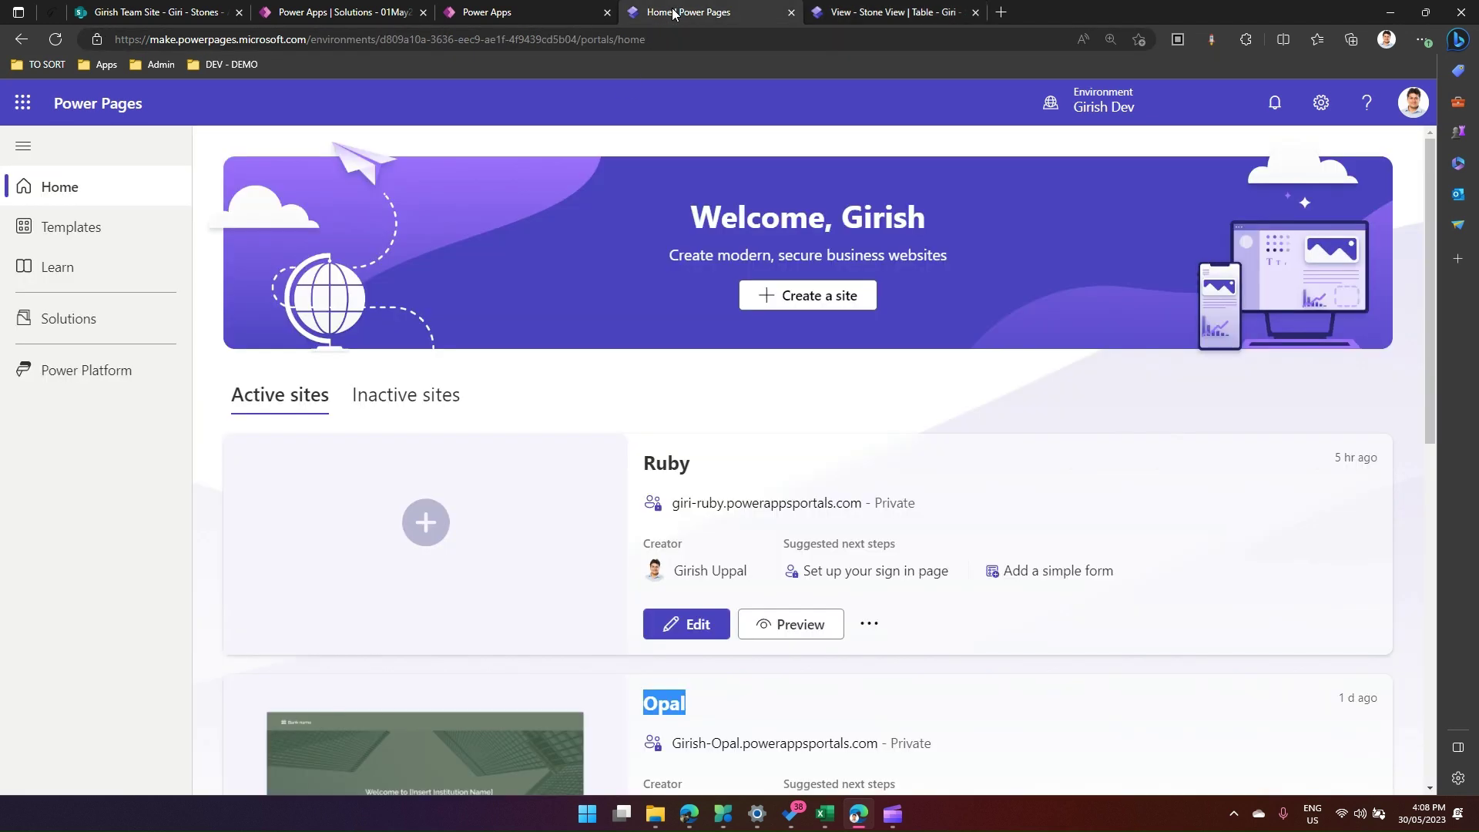
{"action": "left_click", "coordinate": [818, 12]}
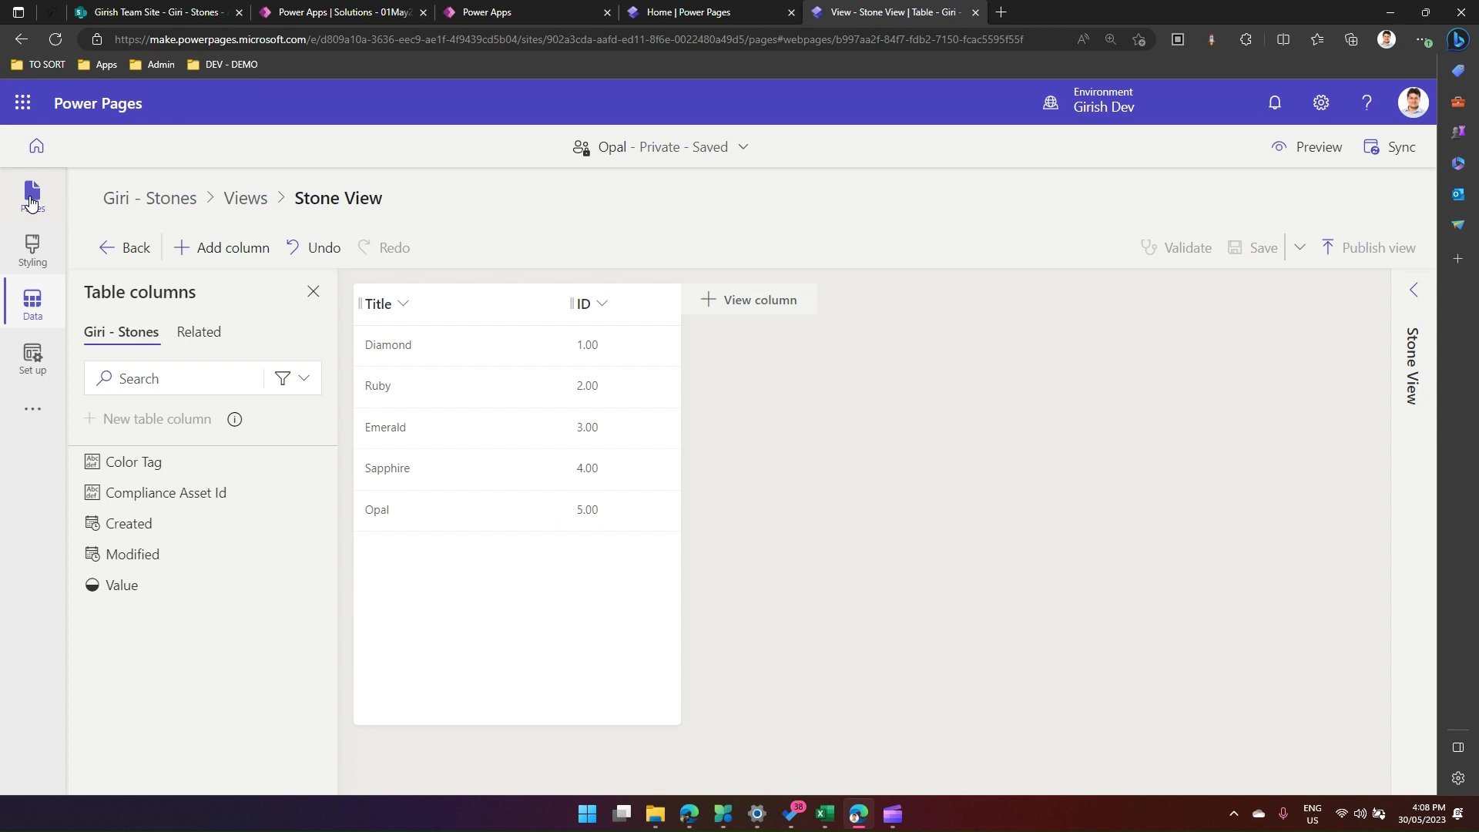
{"action": "left_click", "coordinate": [30, 194]}
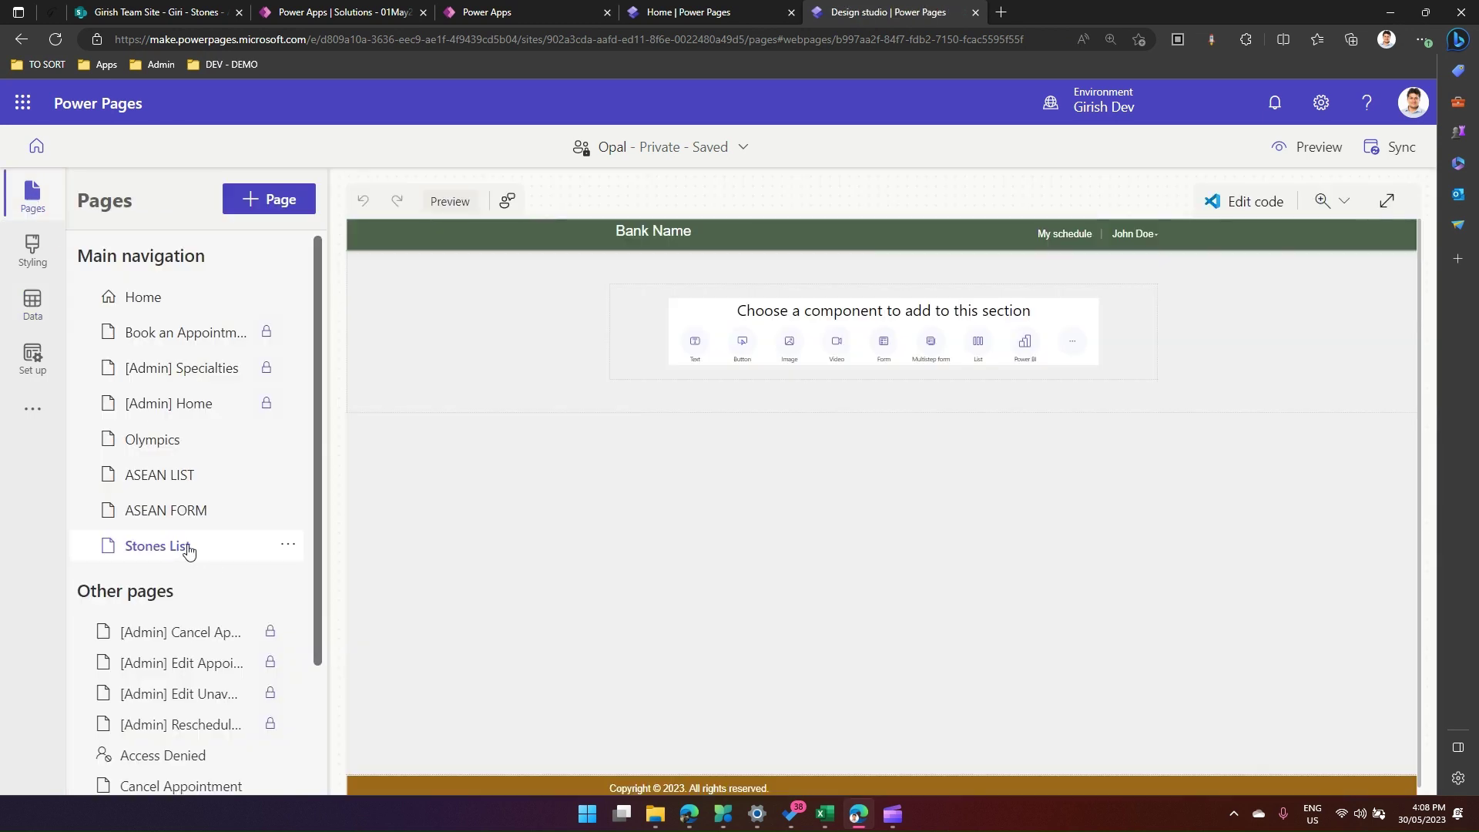
{"action": "left_click", "coordinate": [978, 343]}
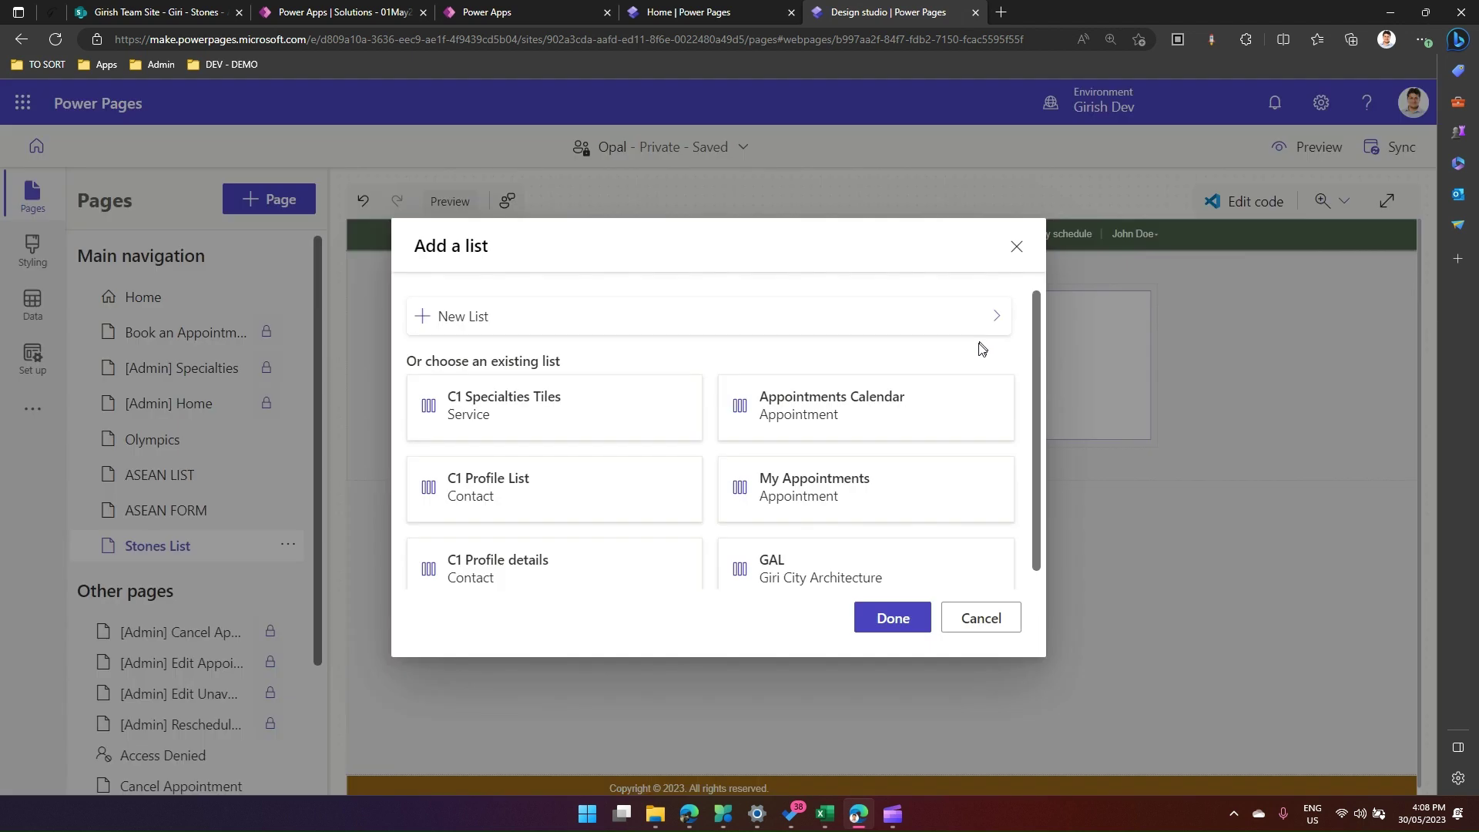
{"action": "left_click", "coordinate": [505, 318]}
Set the list's table to Giri - Stones and its view to Stone View
{"action": "left_click", "coordinate": [604, 372]}
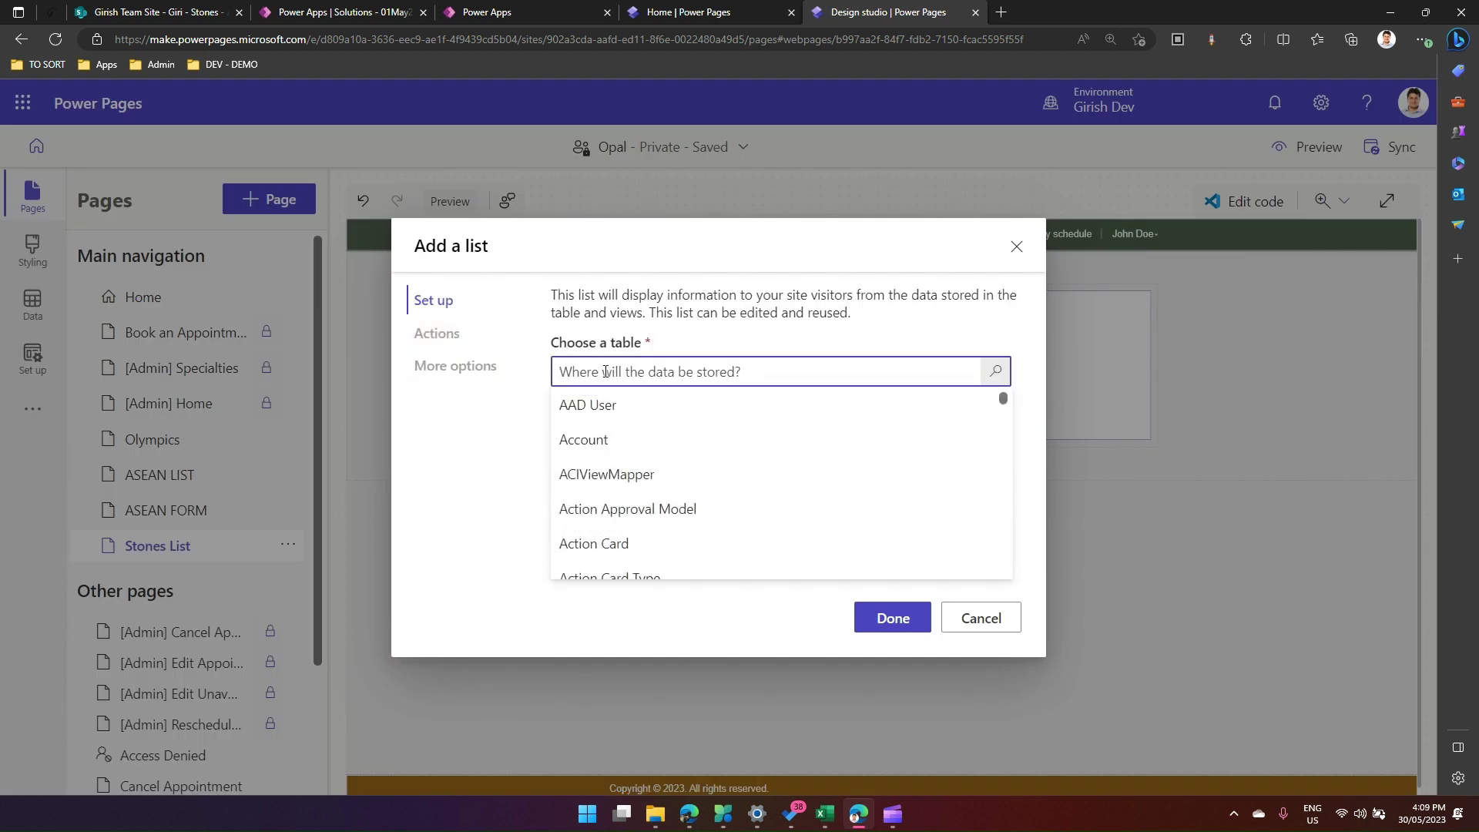
{"action": "type", "text": "giri"}
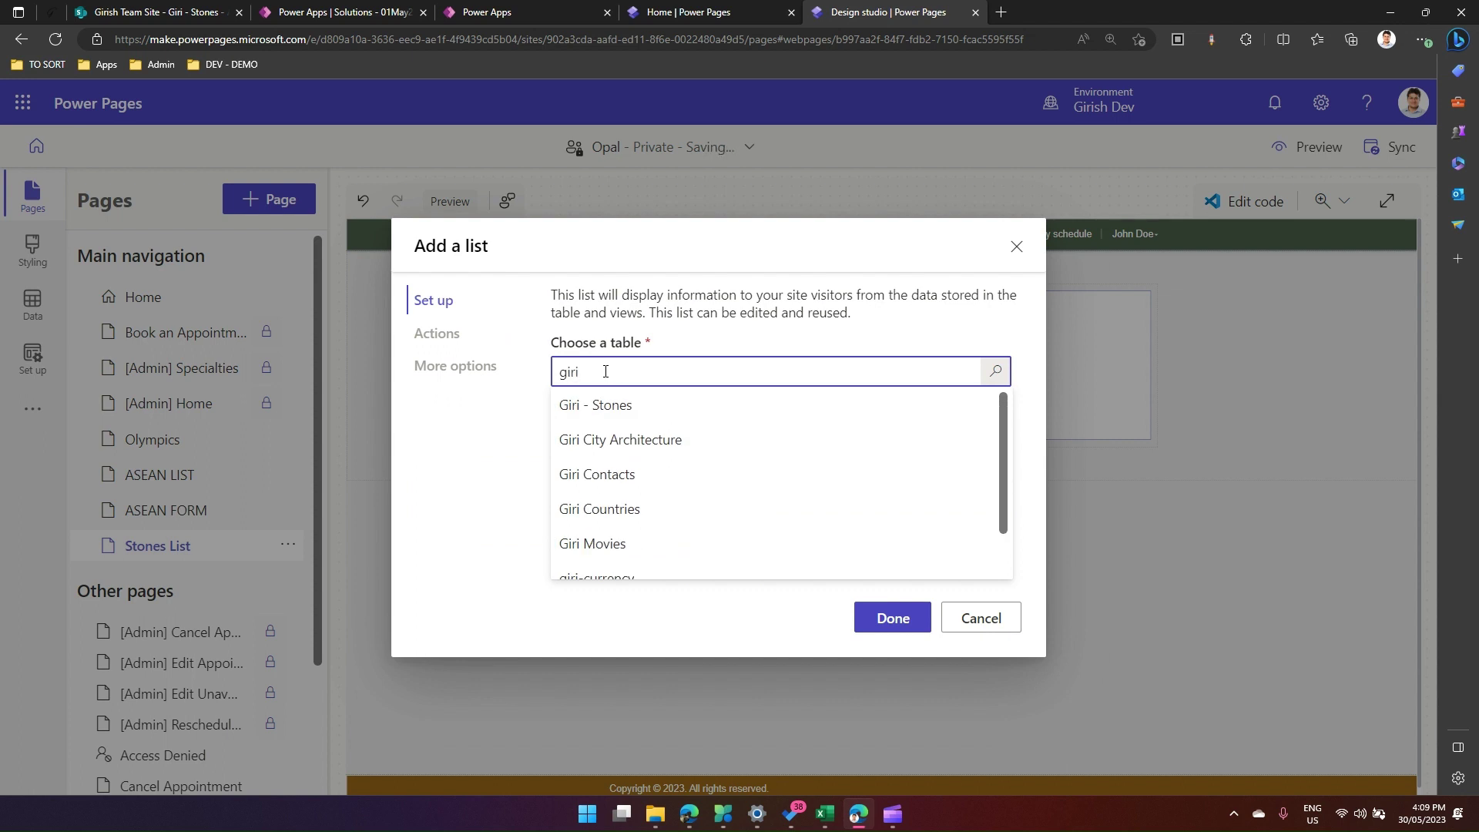
{"action": "left_click", "coordinate": [617, 405]}
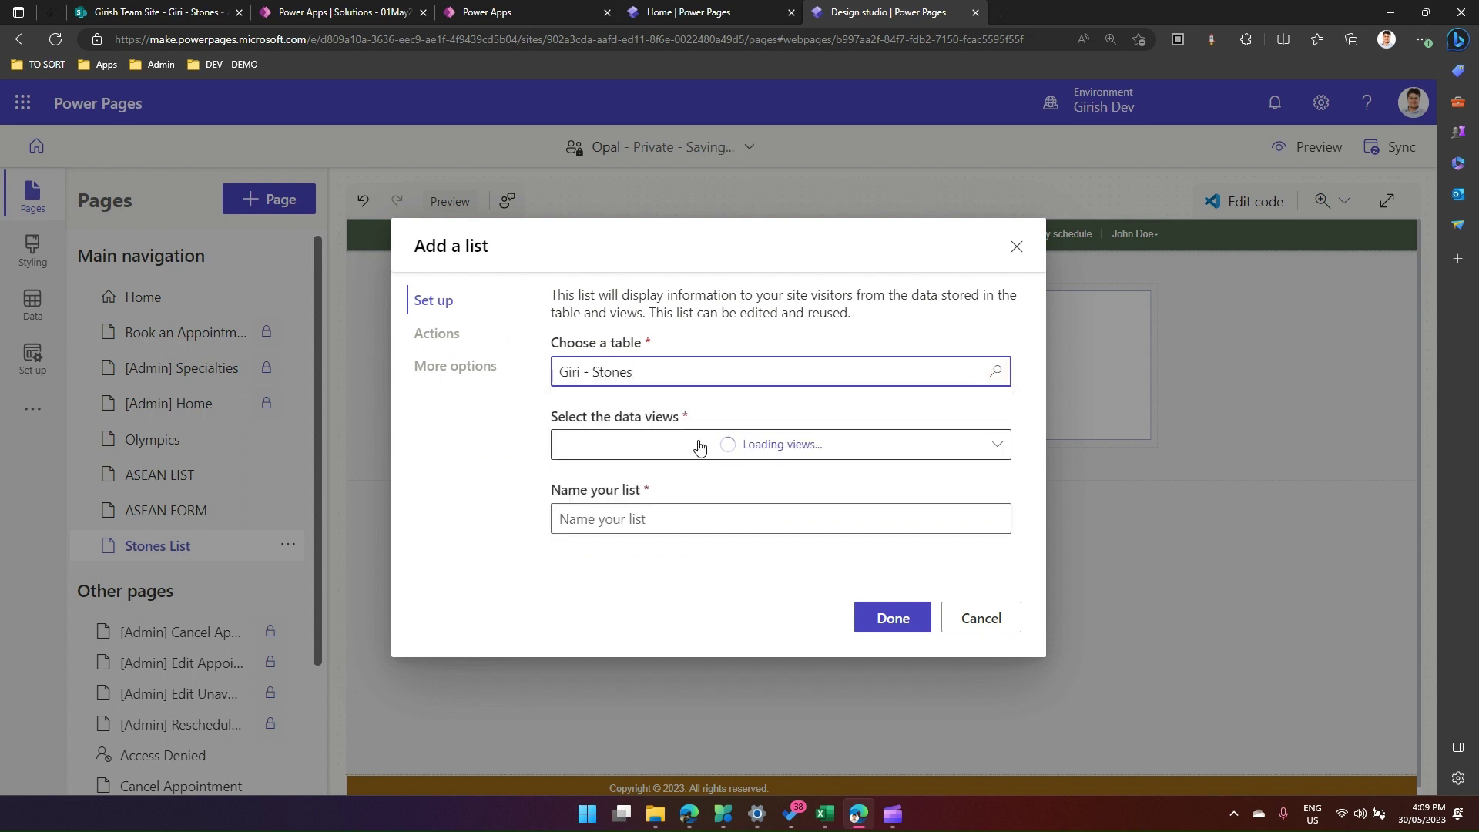
{"action": "left_click", "coordinate": [697, 445]}
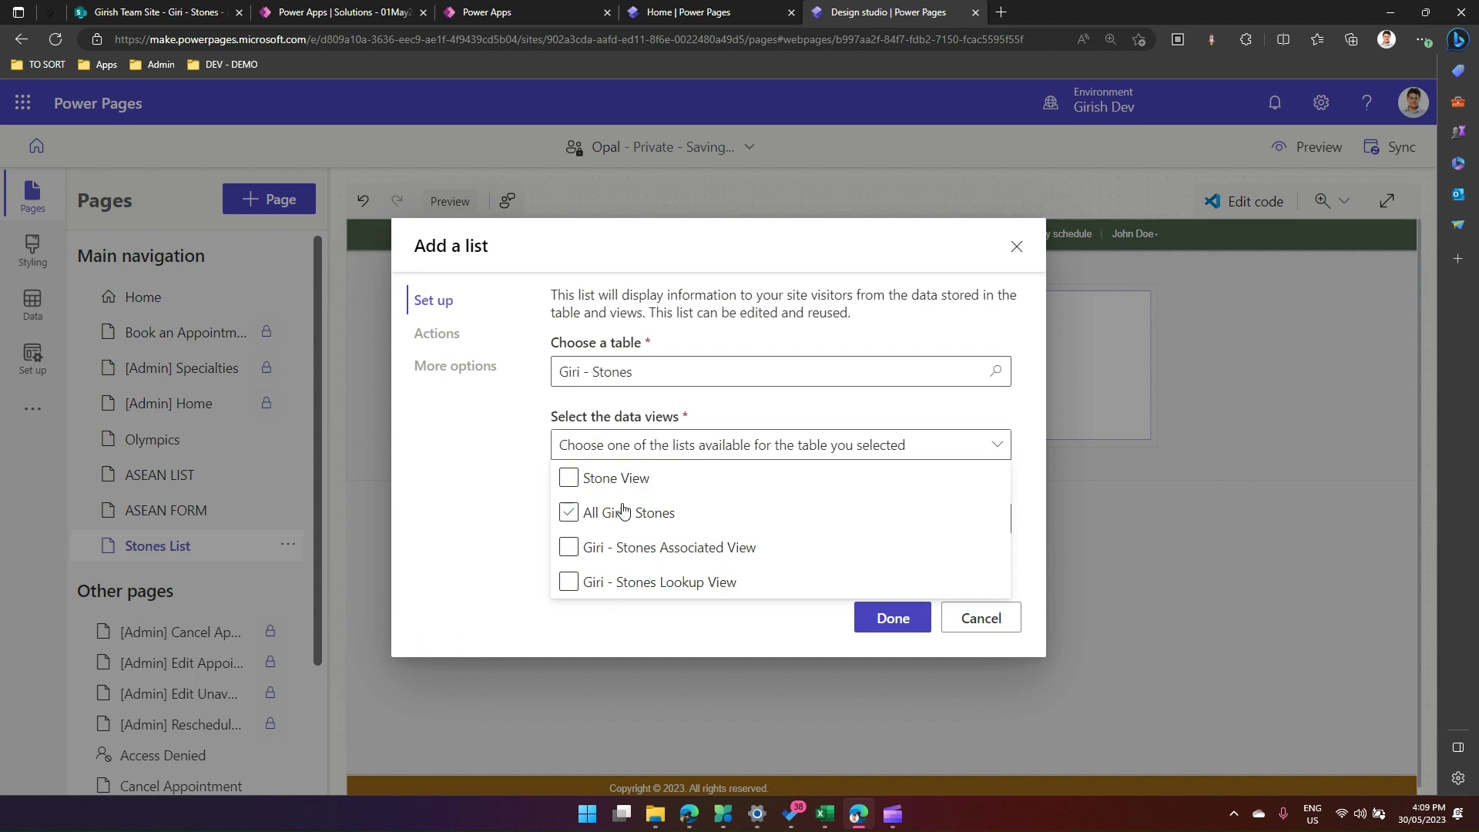
{"action": "left_click", "coordinate": [616, 477]}
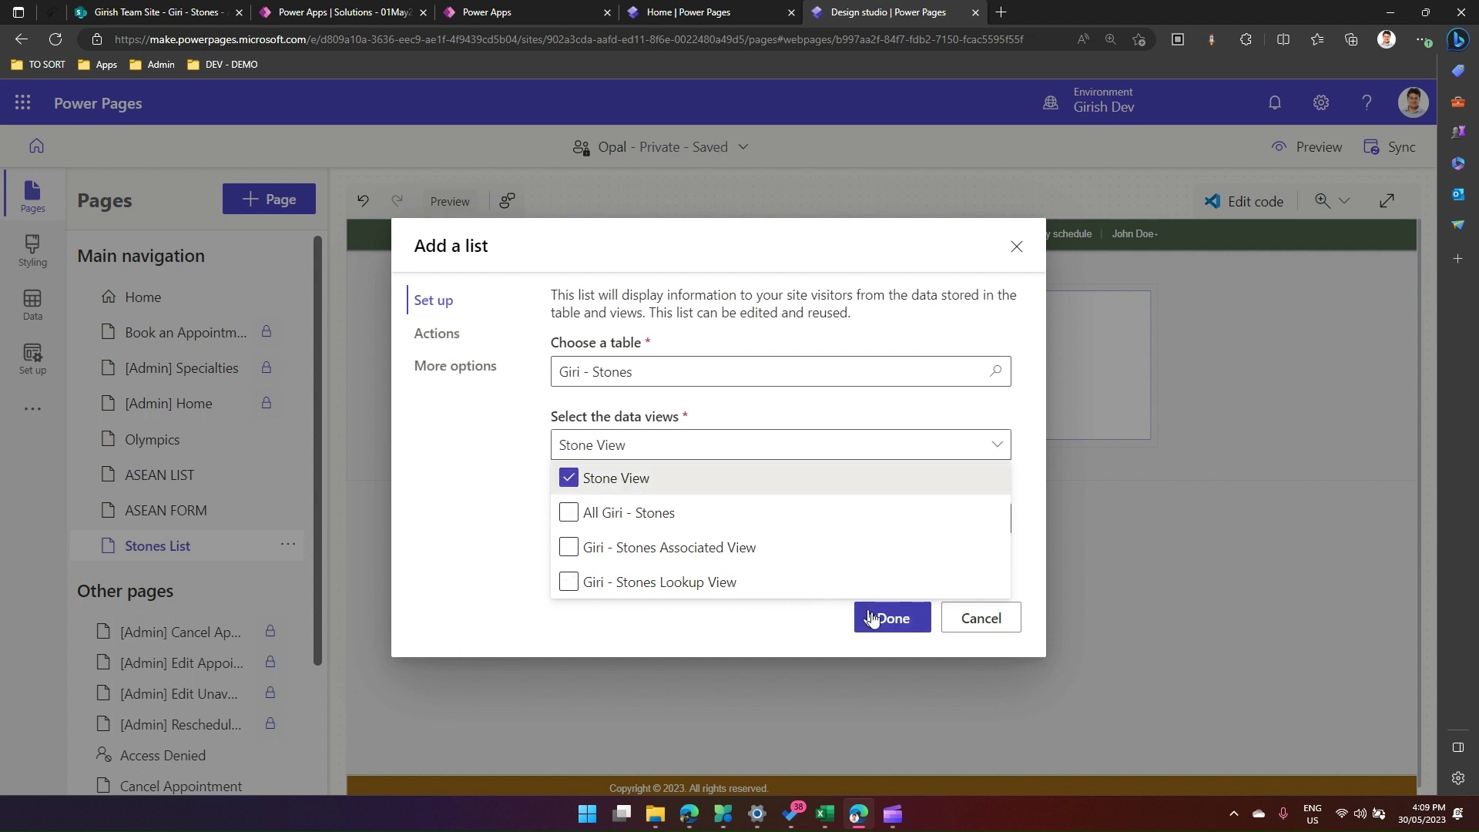
{"action": "left_click", "coordinate": [1020, 532]}
Name the list 'SV' and place it on the page
{"action": "left_click", "coordinate": [690, 524]}
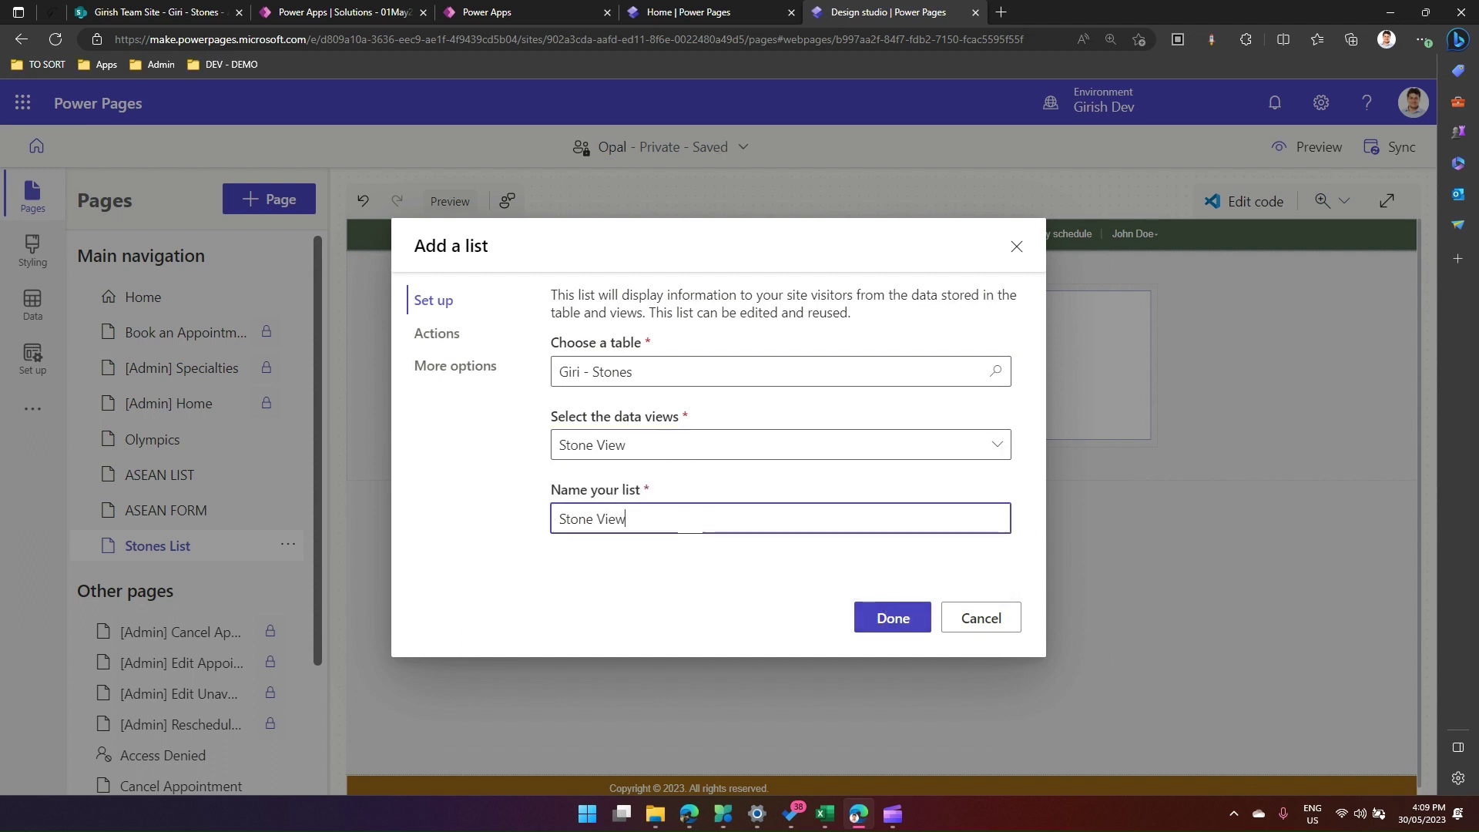
{"action": "left_click_drag", "start_coordinate": [690, 523], "coordinate": [503, 524]}
{"action": "type", "text": "SV"}
{"action": "left_click_drag", "start_coordinate": [621, 516], "coordinate": [454, 523]}
{"action": "left_click", "coordinate": [598, 519]}
{"action": "left_click_drag", "start_coordinate": [598, 520], "coordinate": [513, 524]}
{"action": "left_click", "coordinate": [903, 618]}
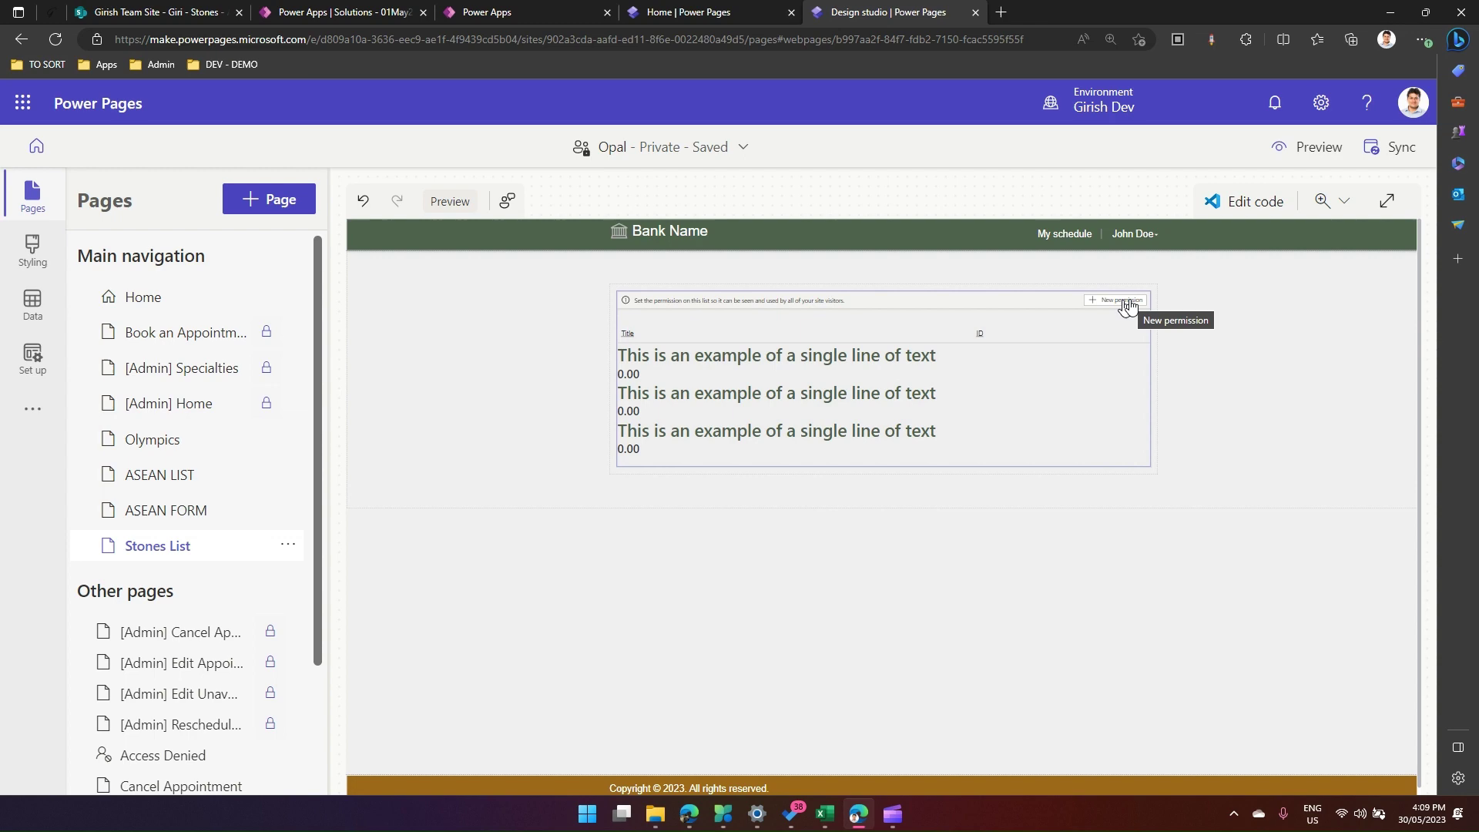
Create a new Giri - Stones table permission with Create, Append to, Append and Delete privileges
{"action": "left_click", "coordinate": [1126, 306]}
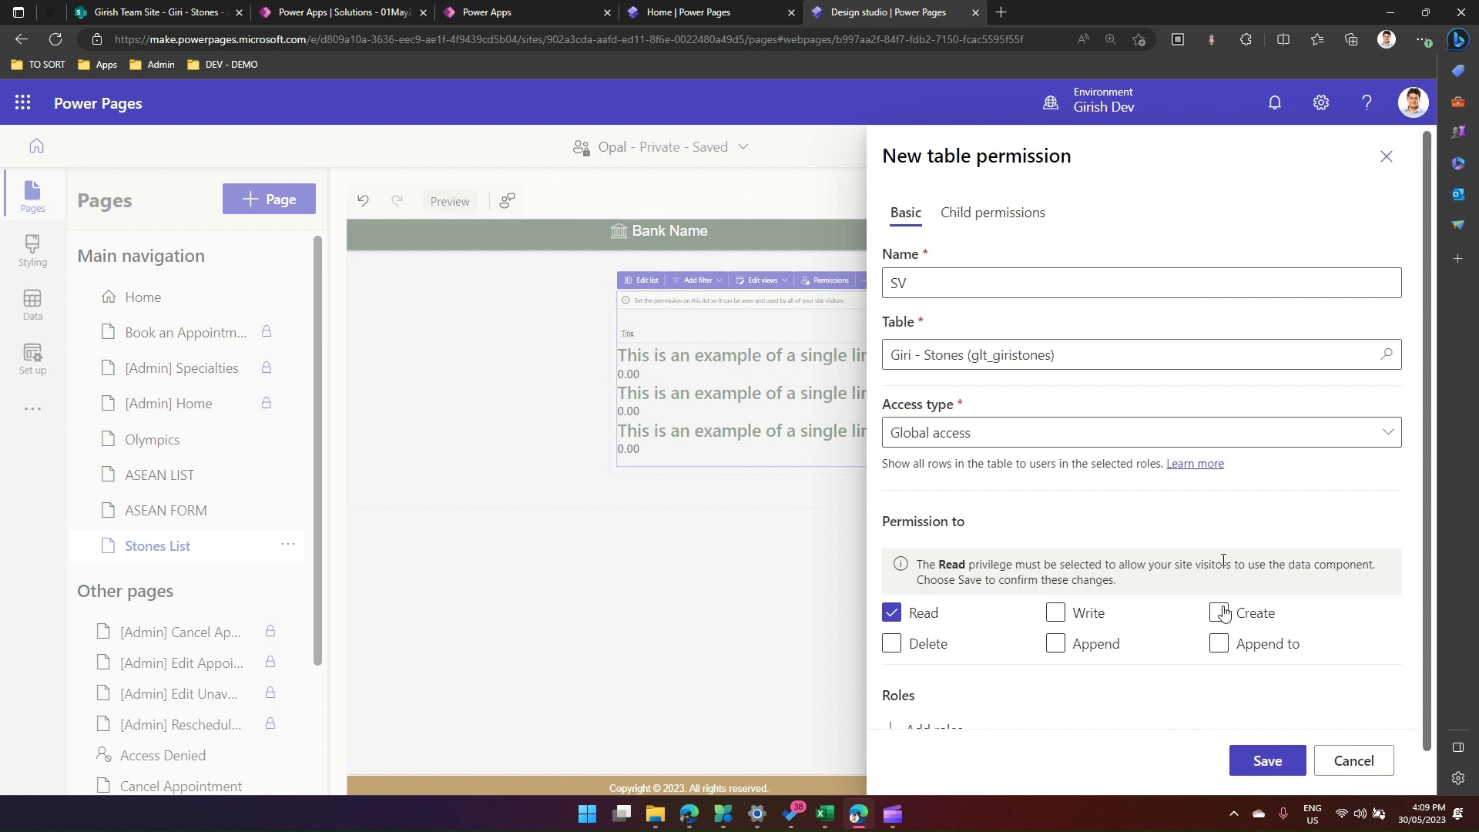
{"action": "left_click", "coordinate": [1219, 613]}
{"action": "left_click", "coordinate": [1219, 643]}
{"action": "left_click", "coordinate": [1055, 643]}
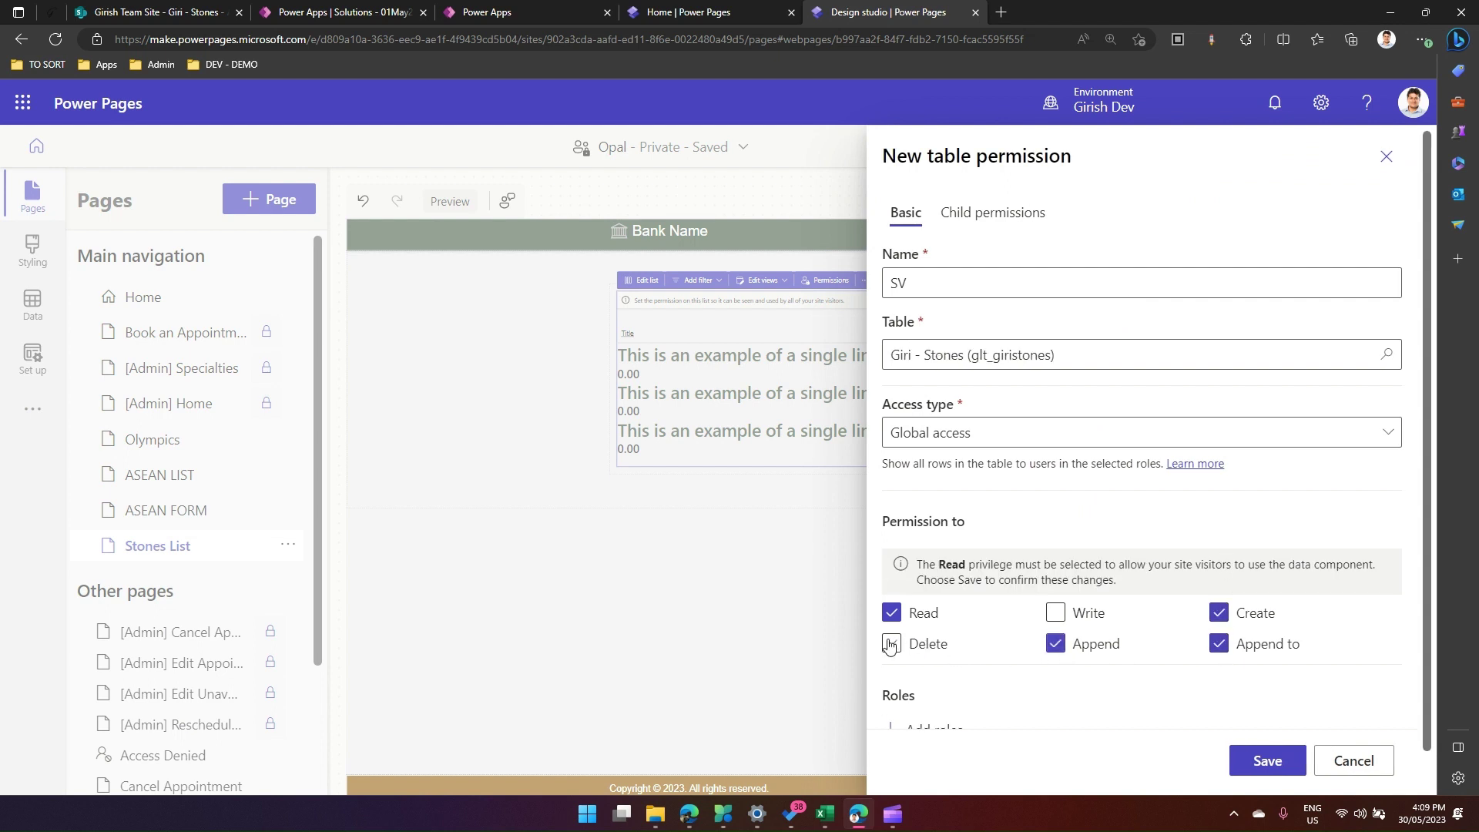
{"action": "left_click", "coordinate": [891, 644]}
Assign the permission to Anonymous Users and save it, accepting the public-visibility warning
{"action": "scroll", "coordinate": [1360, 502], "scroll_direction": "down", "scroll_amount": 1}
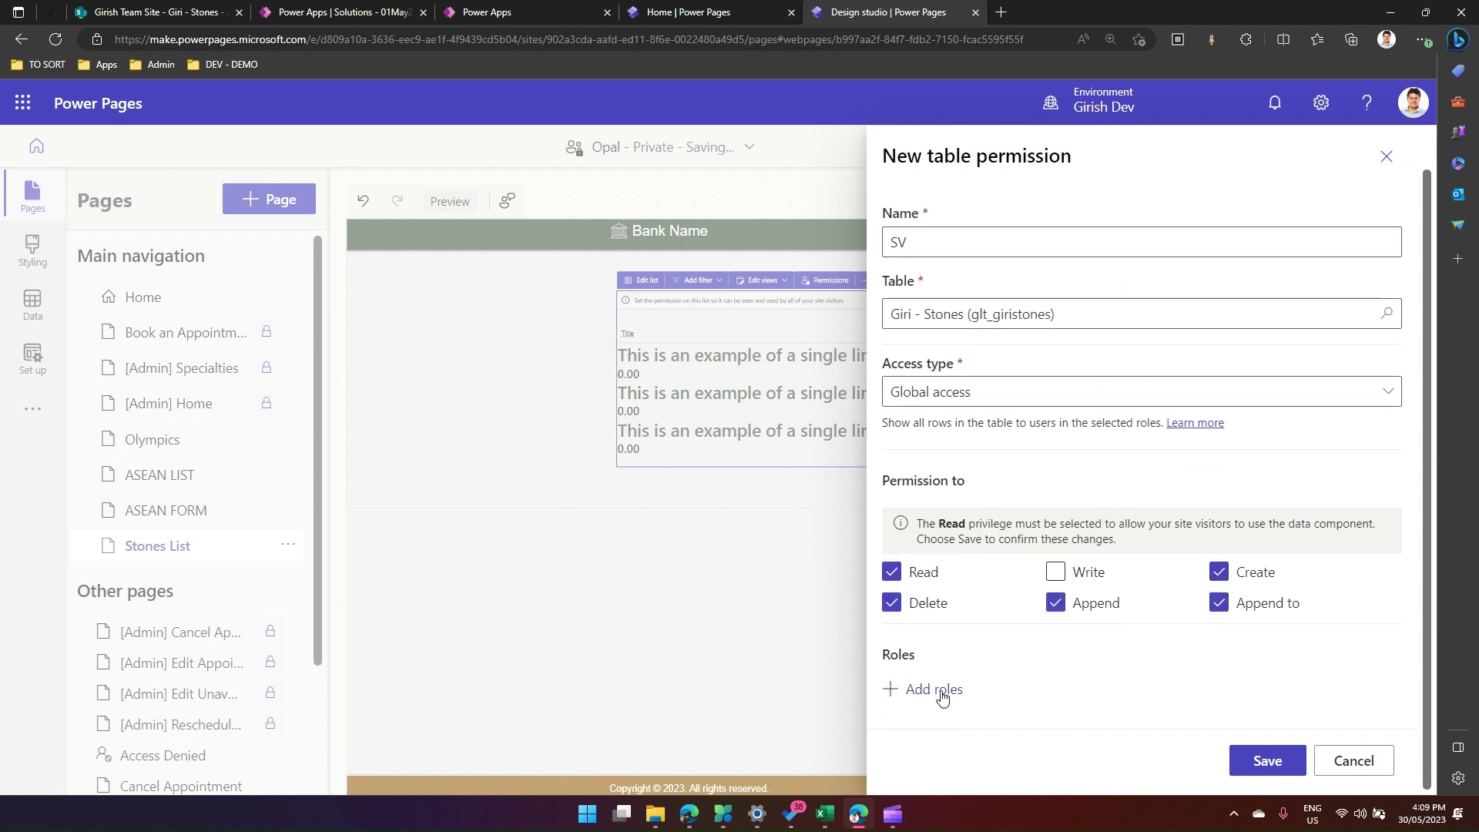
{"action": "left_click", "coordinate": [936, 690]}
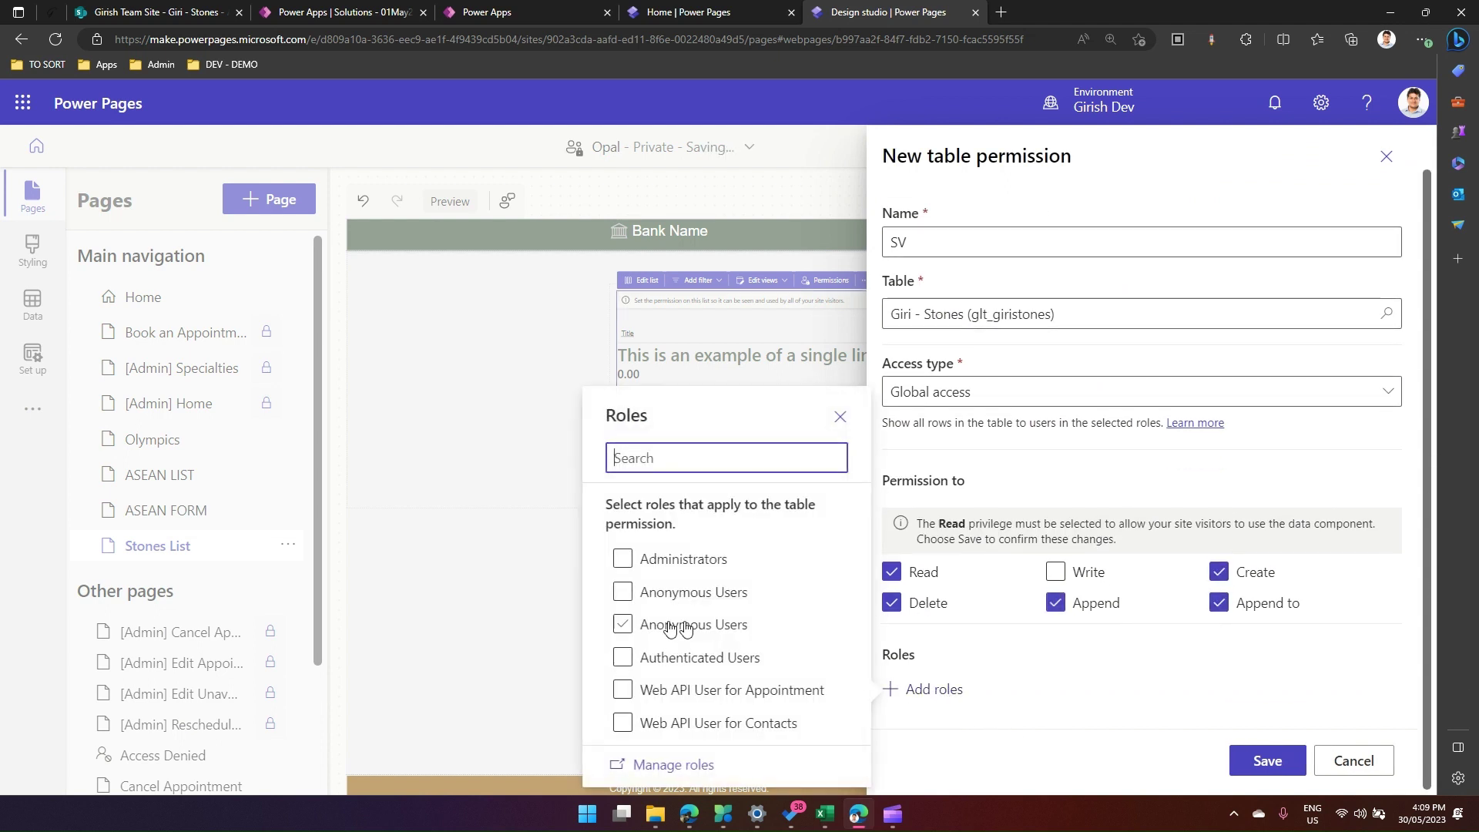
{"action": "left_click", "coordinate": [623, 626]}
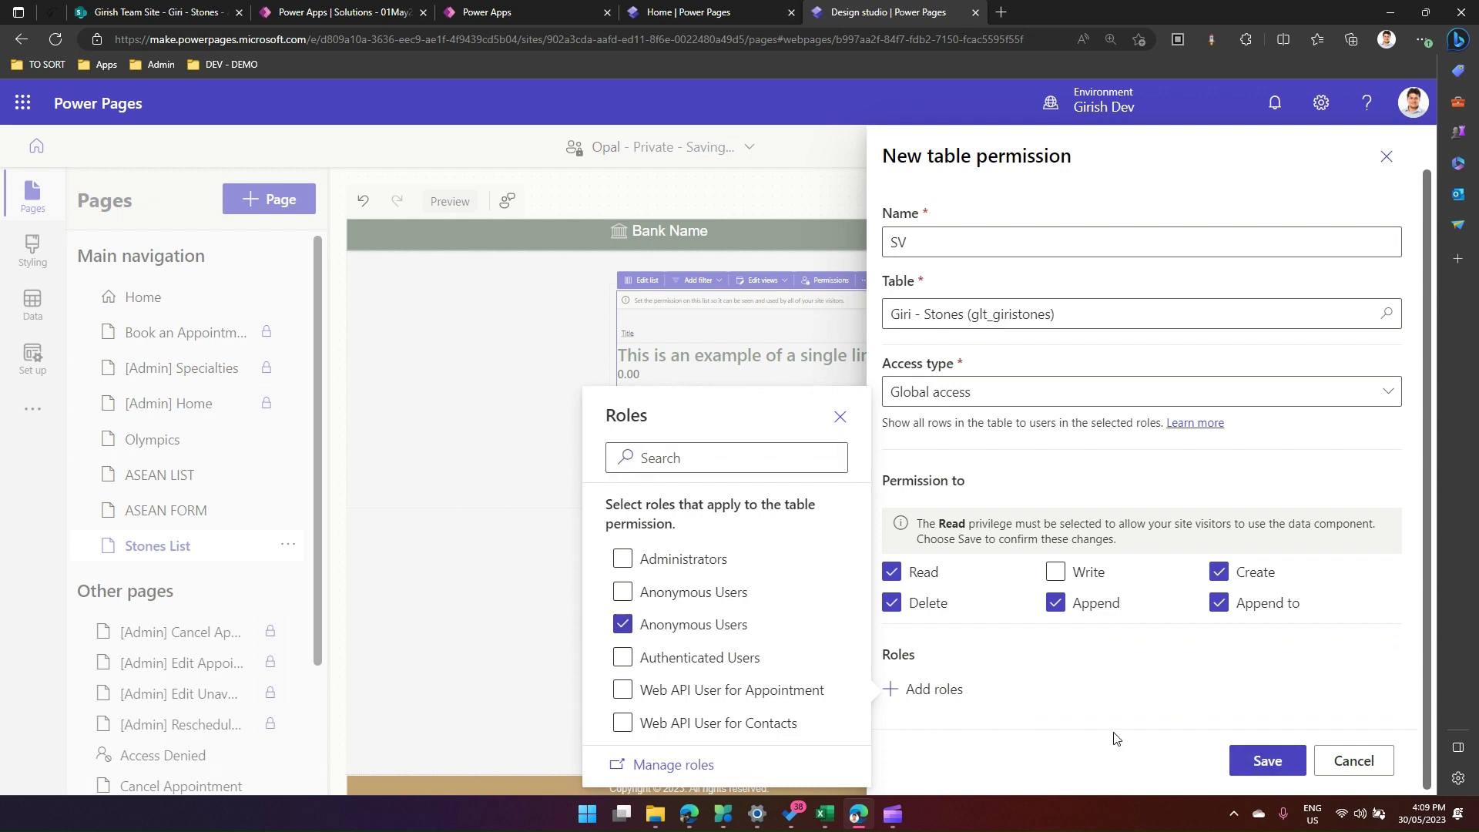
{"action": "left_click", "coordinate": [1113, 757]}
{"action": "left_click", "coordinate": [1259, 763]}
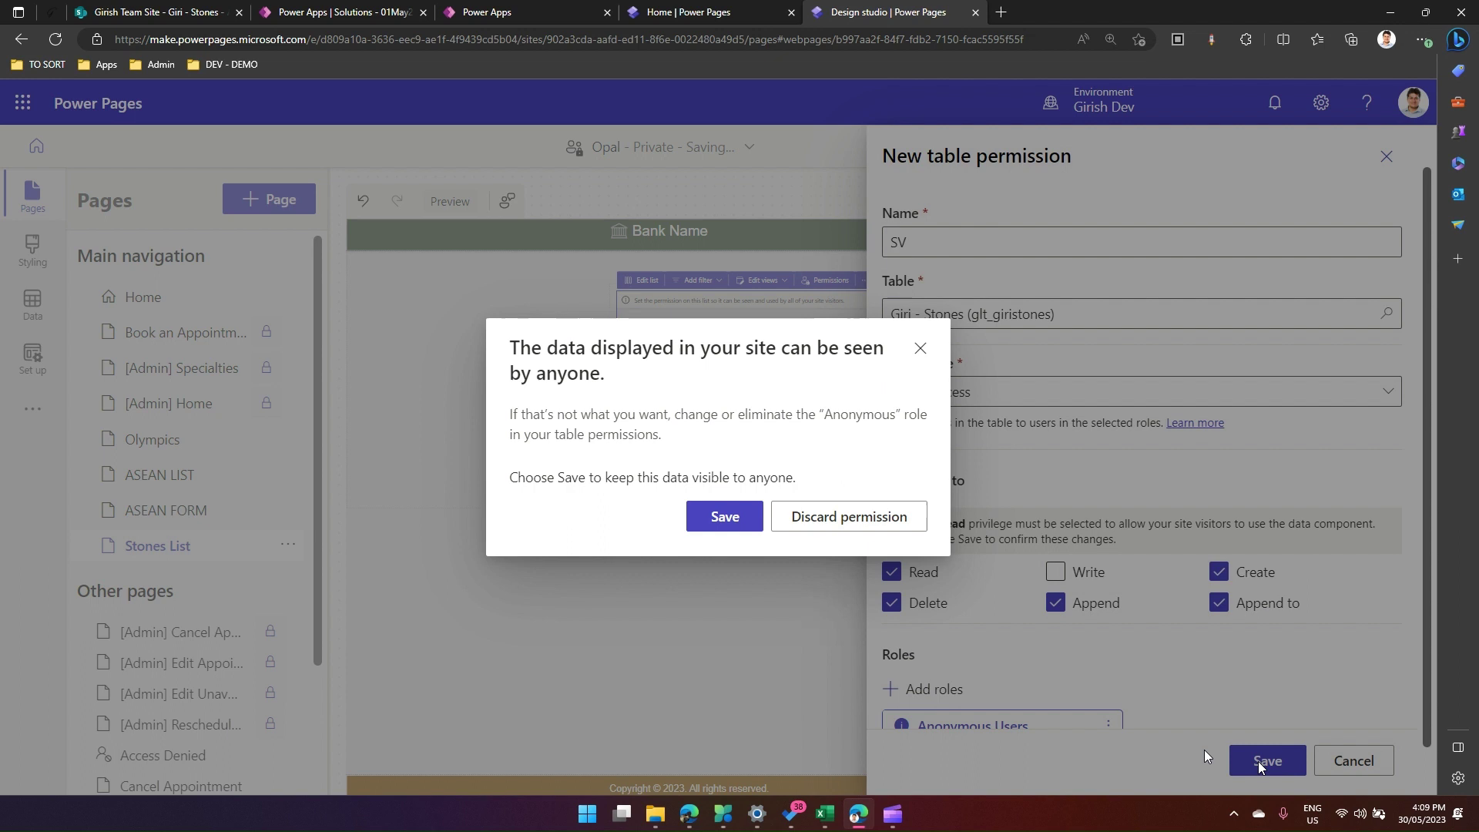
{"action": "left_click", "coordinate": [726, 520]}
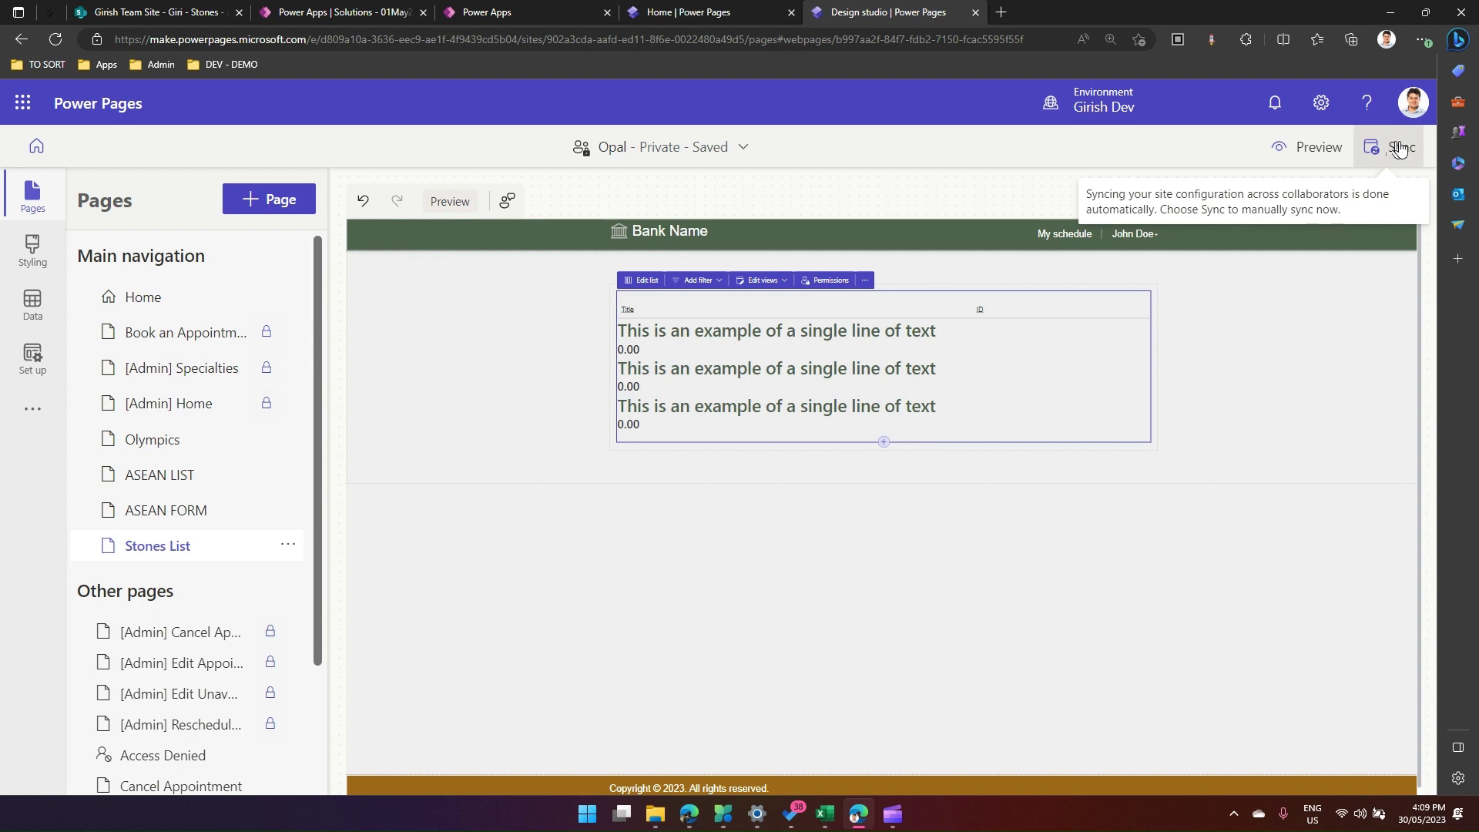
Sync the site, then preview Stones List at desktop size in a new tab
{"action": "left_click", "coordinate": [1394, 148]}
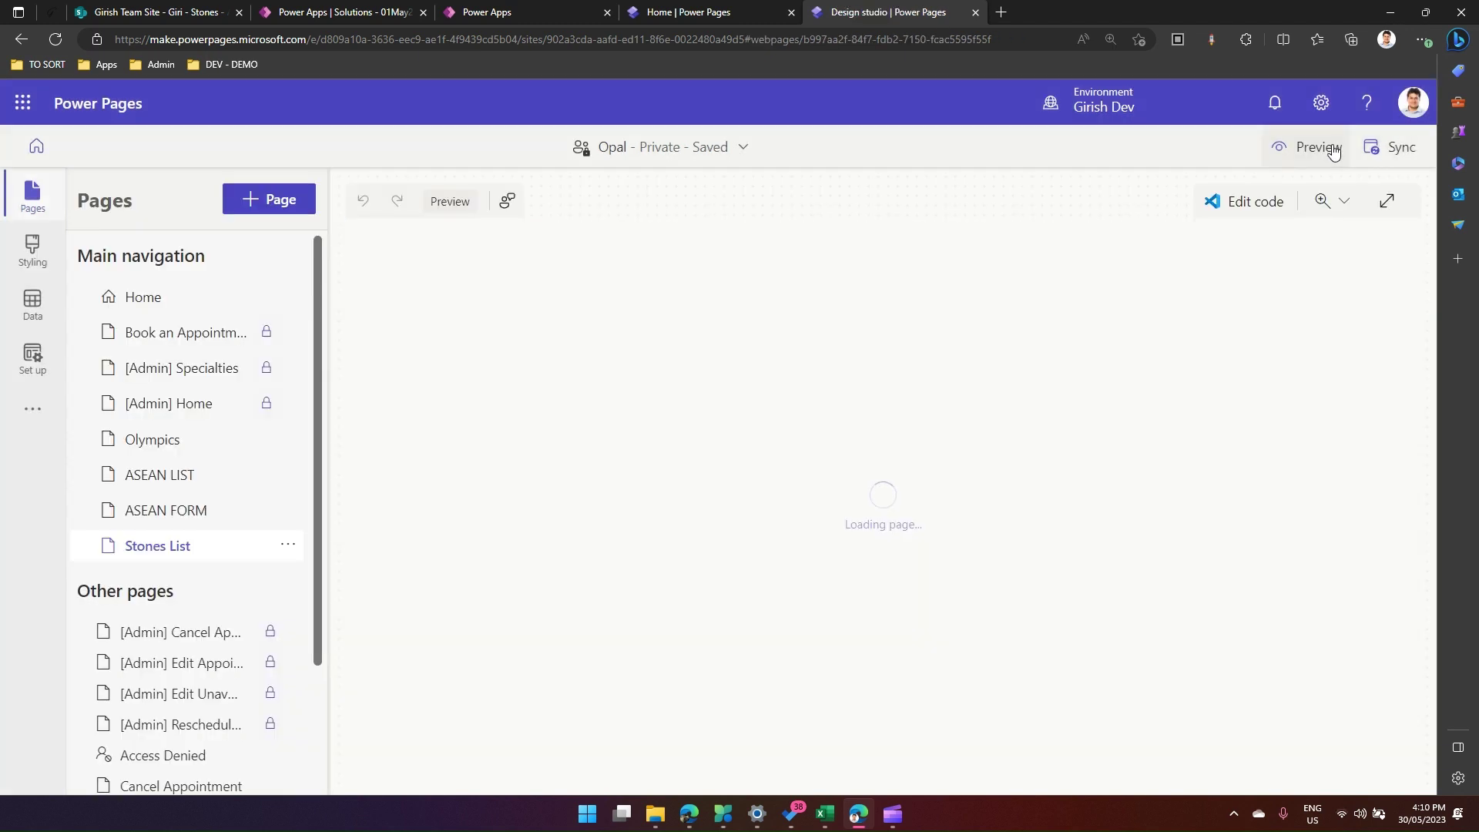
{"action": "left_click", "coordinate": [1333, 148]}
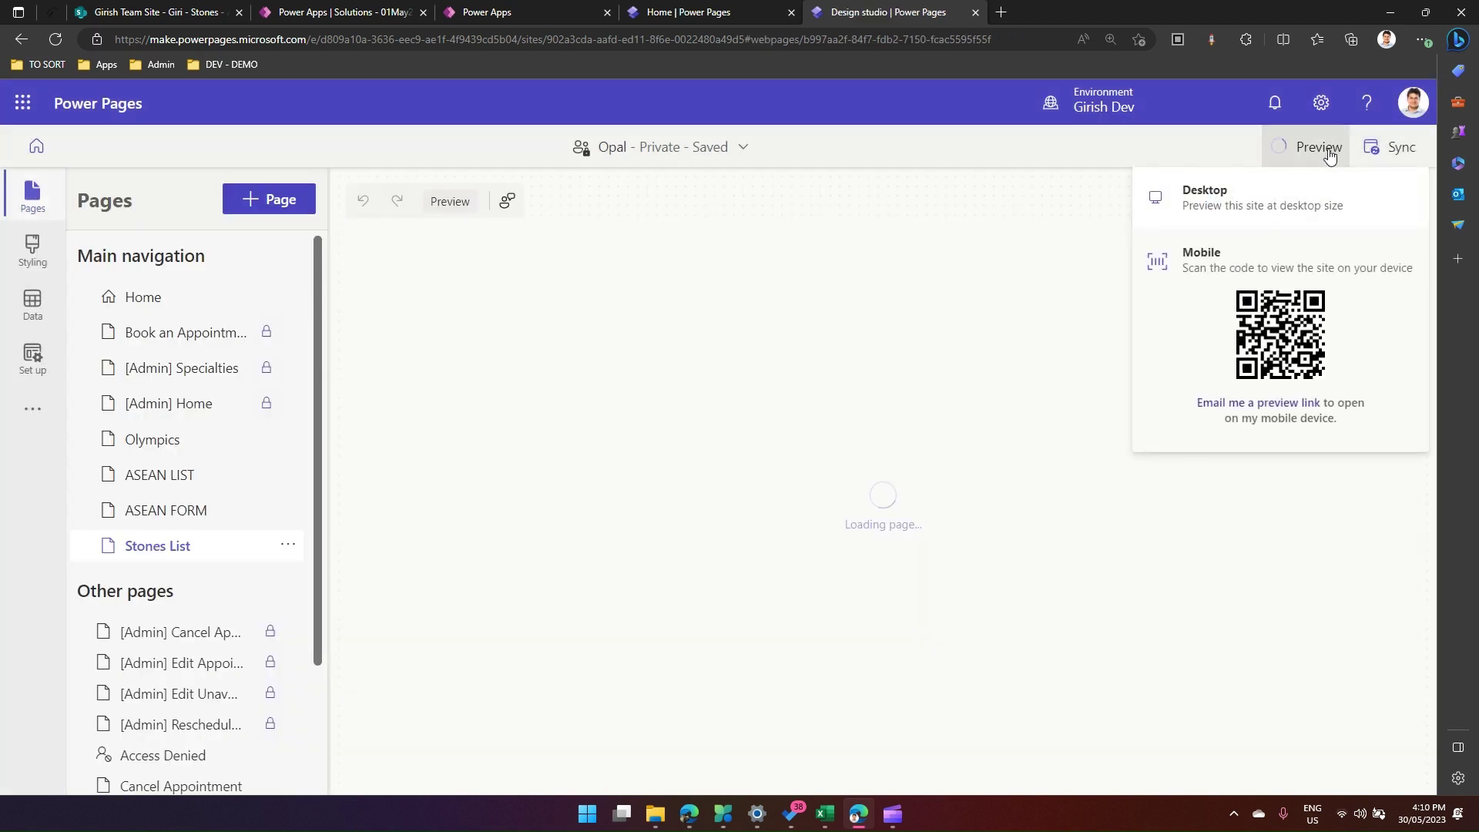
{"action": "left_click", "coordinate": [1220, 213]}
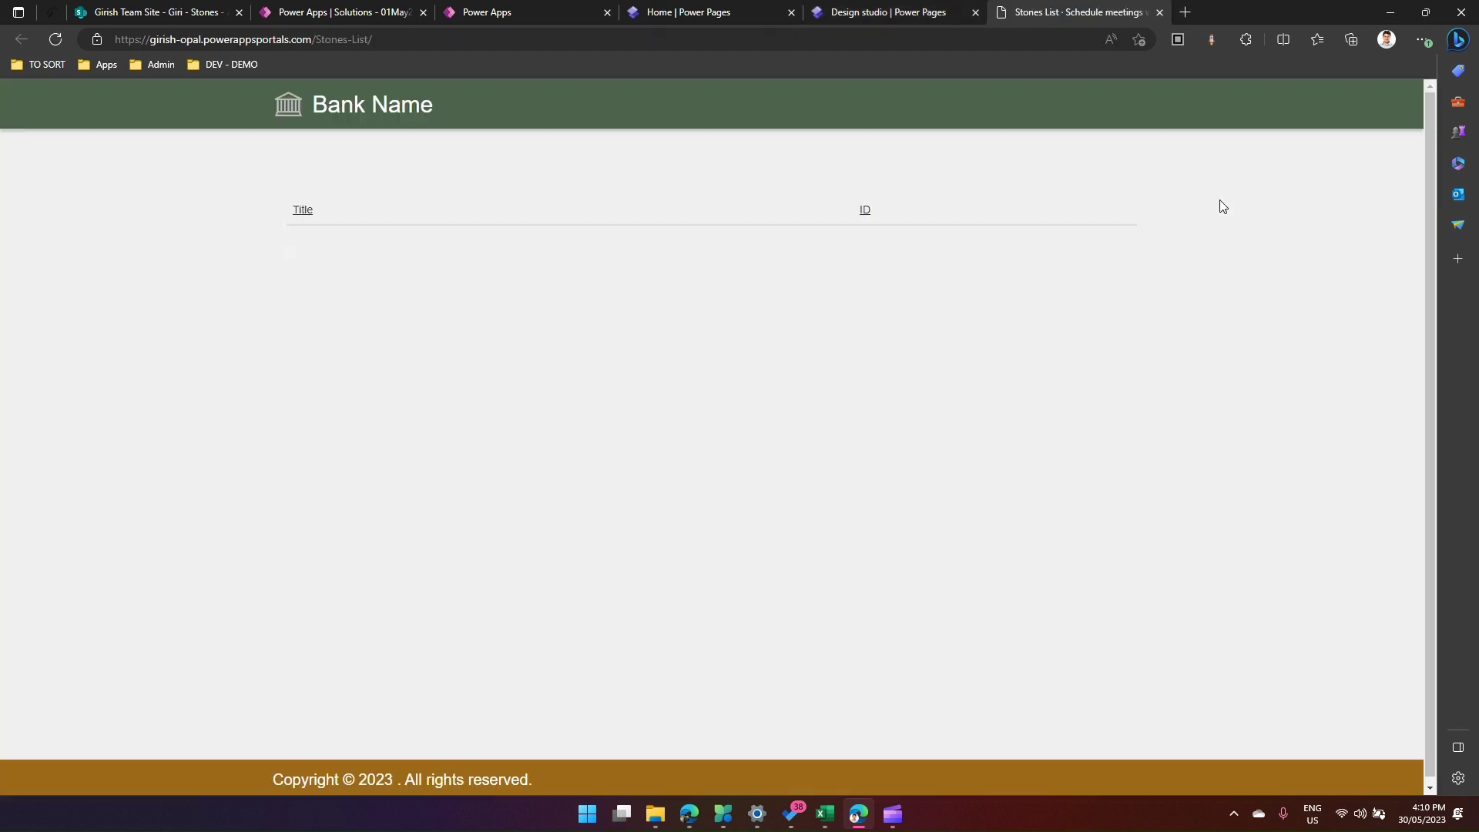